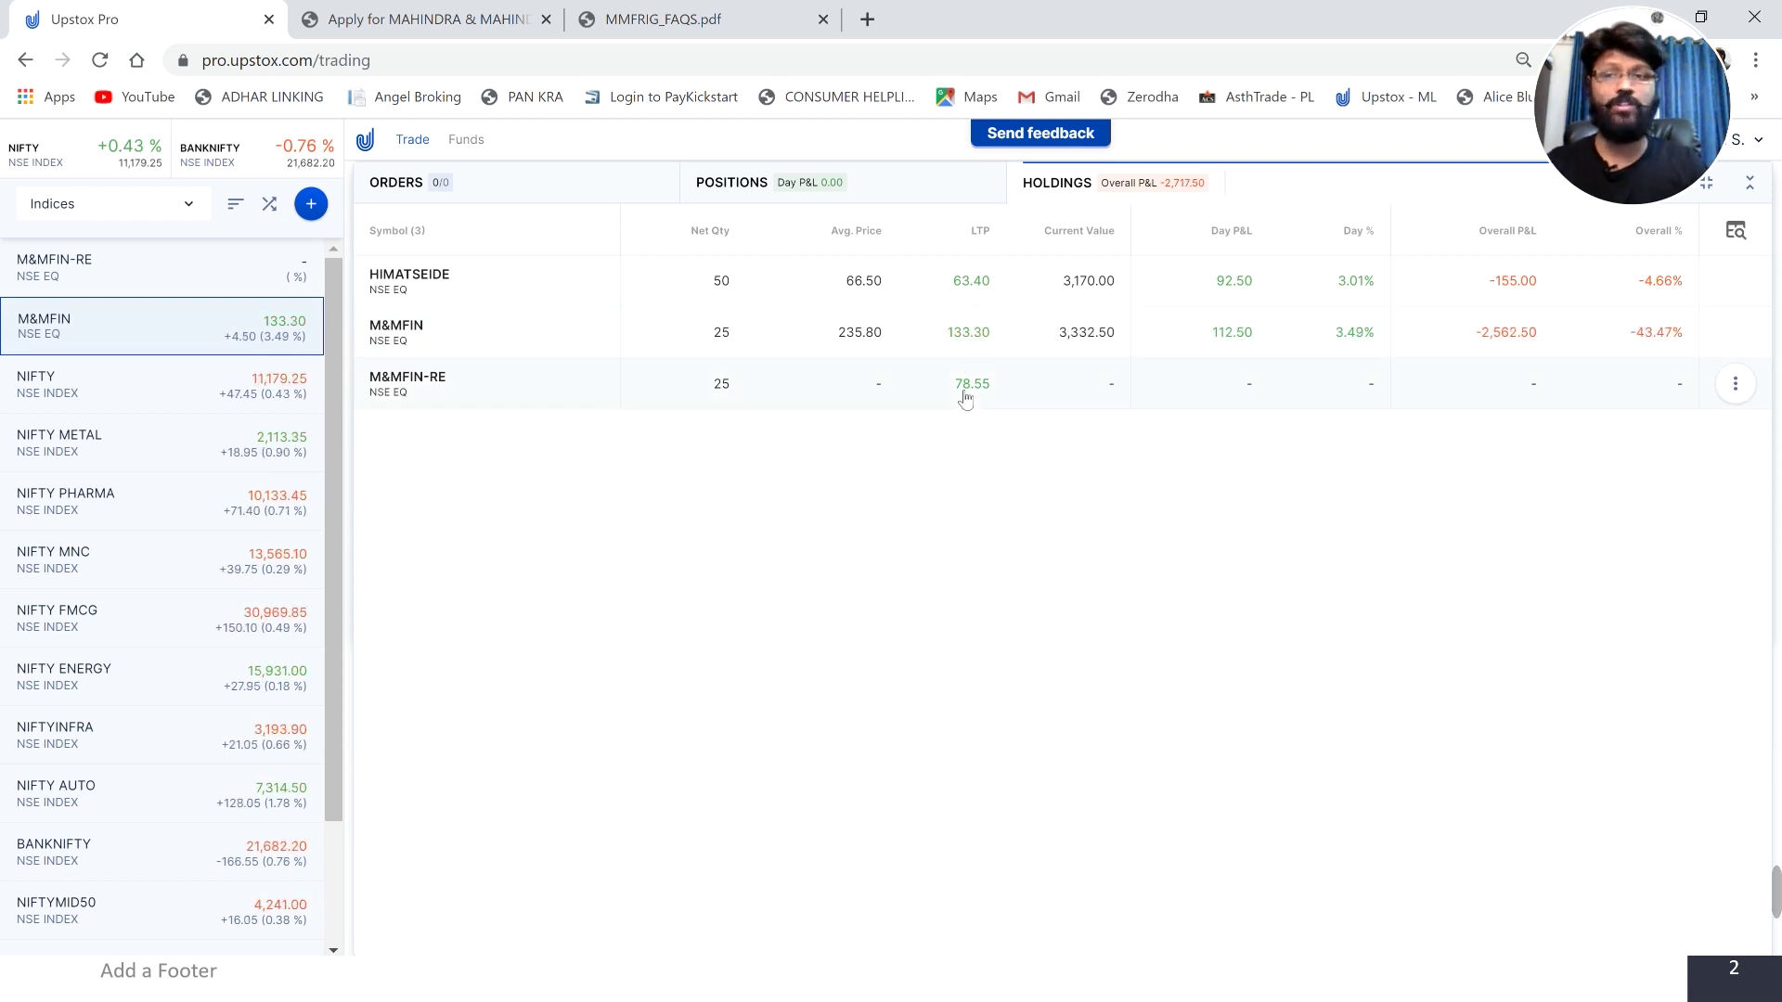
# Step: Return to the Mahindra Finance rights issue application and declare the applicant a shareholder as on Record Date
pyautogui.click(655, 20)
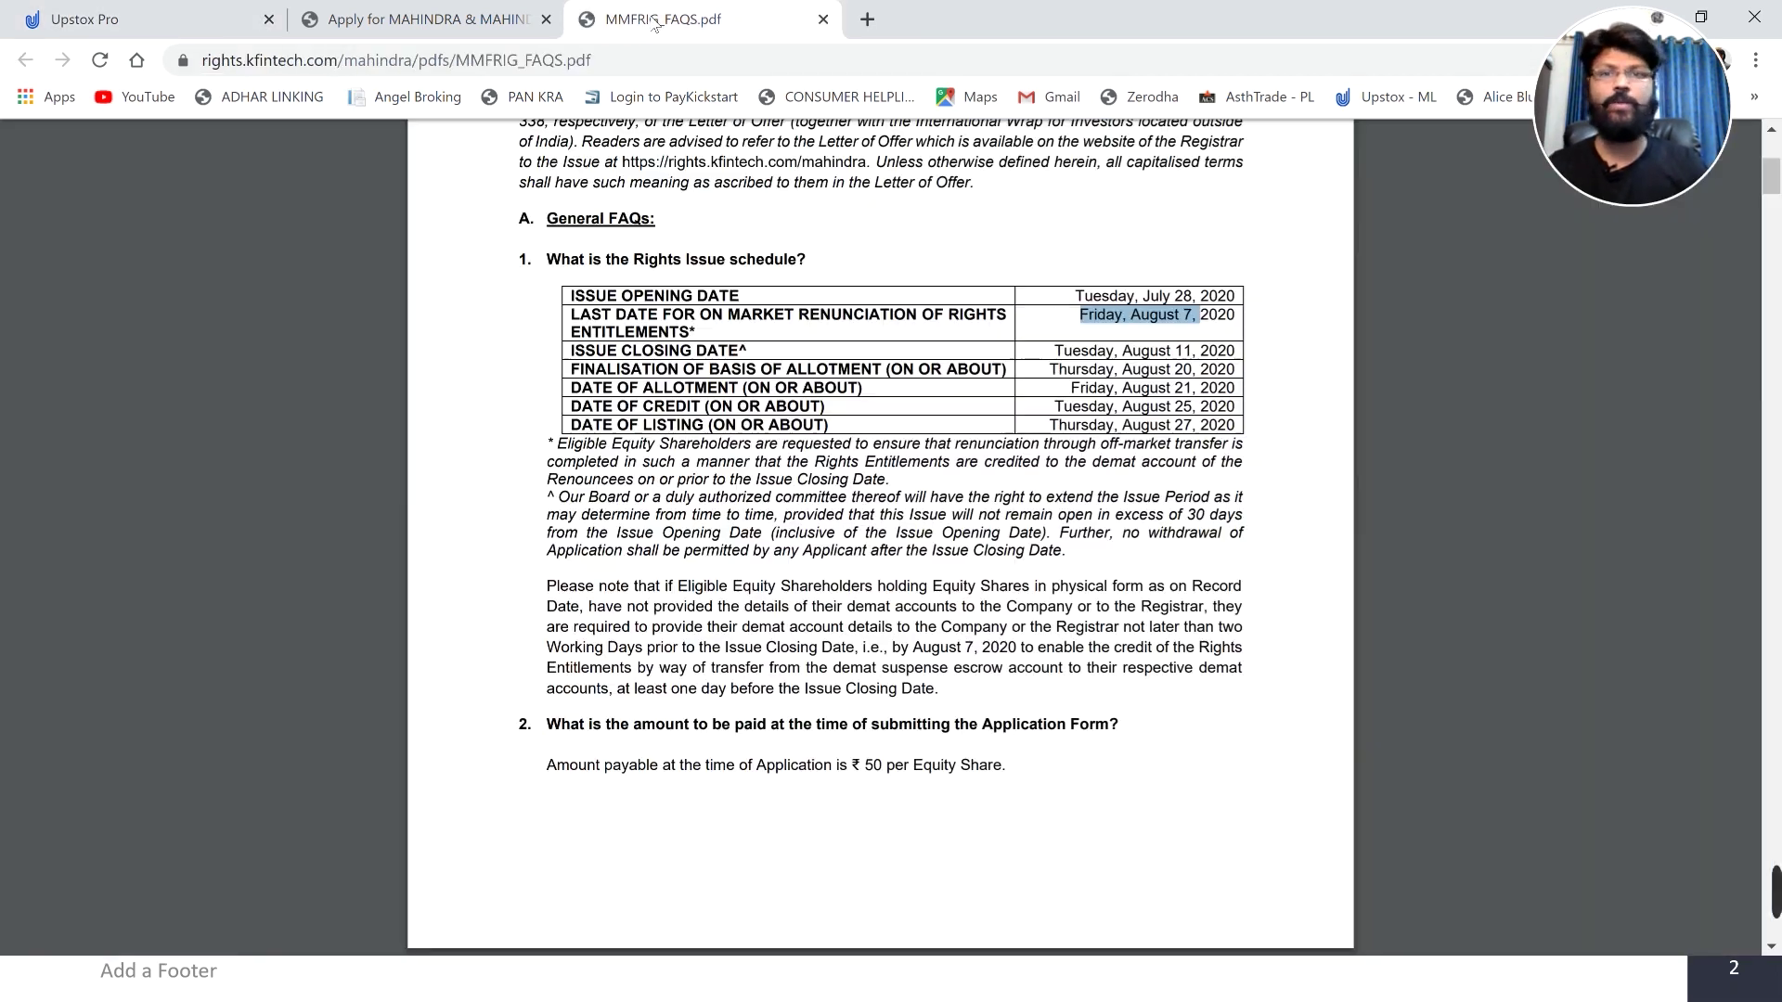
pyautogui.click(427, 19)
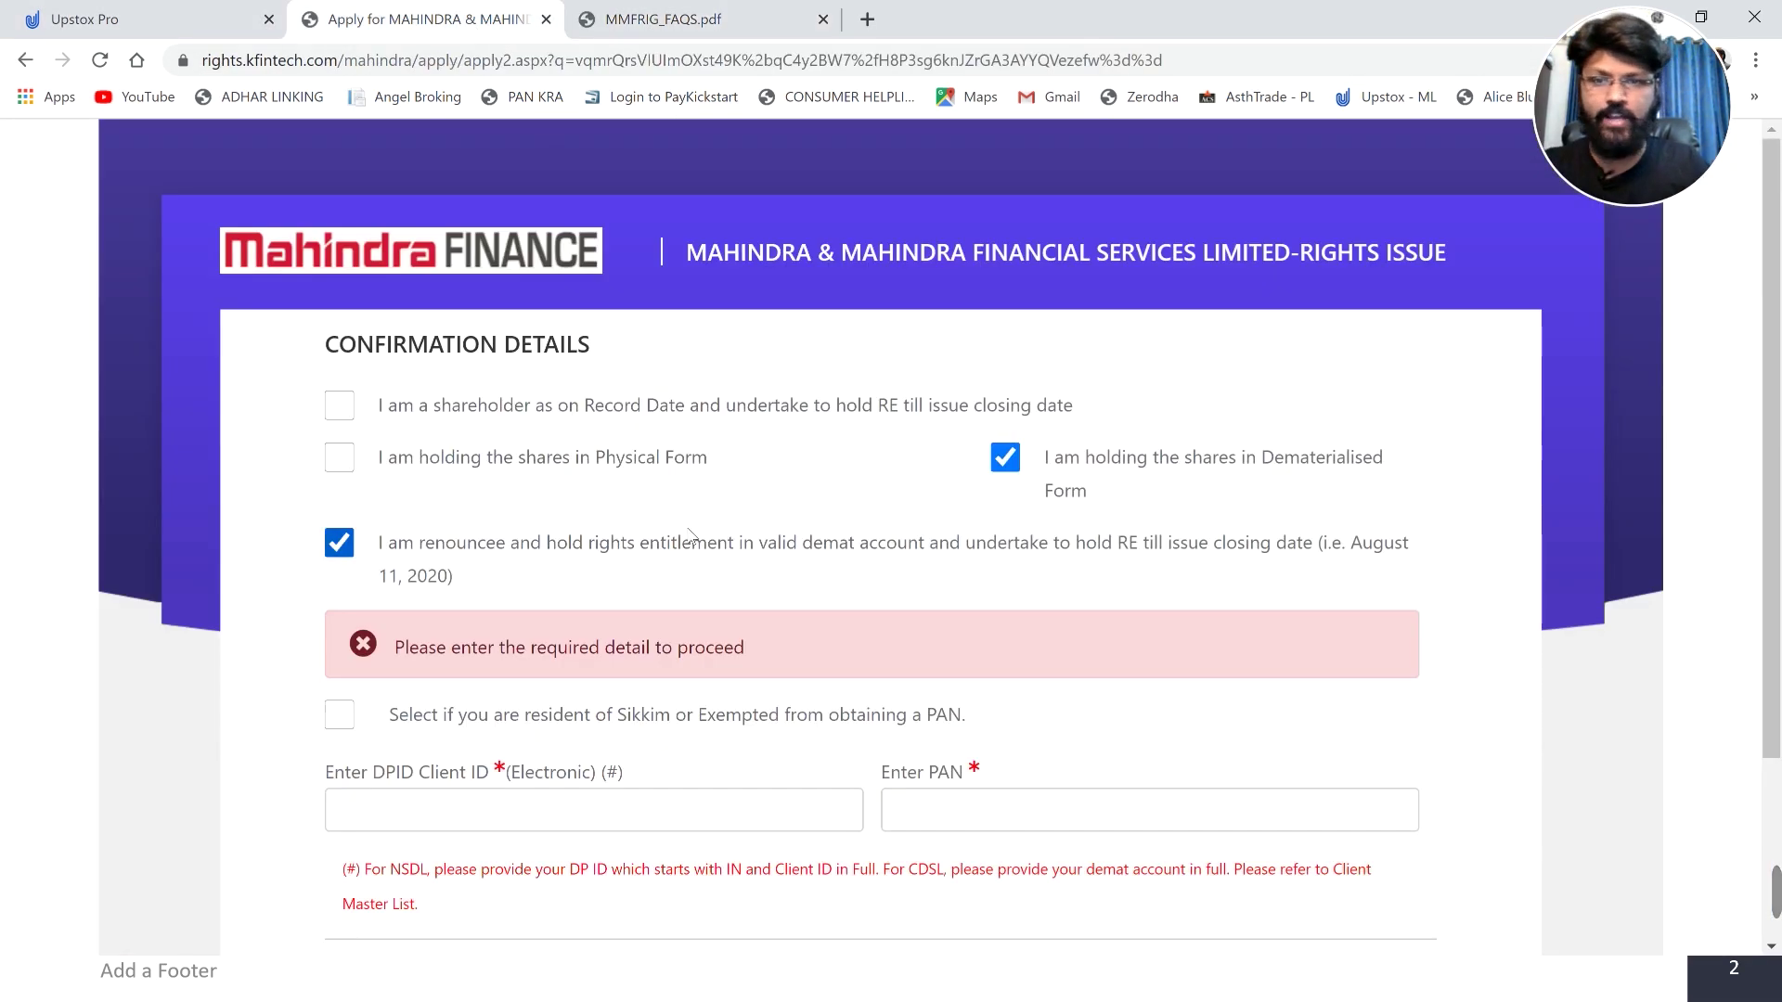
pyautogui.scroll(-1, 689, 536)
pyautogui.click(341, 289)
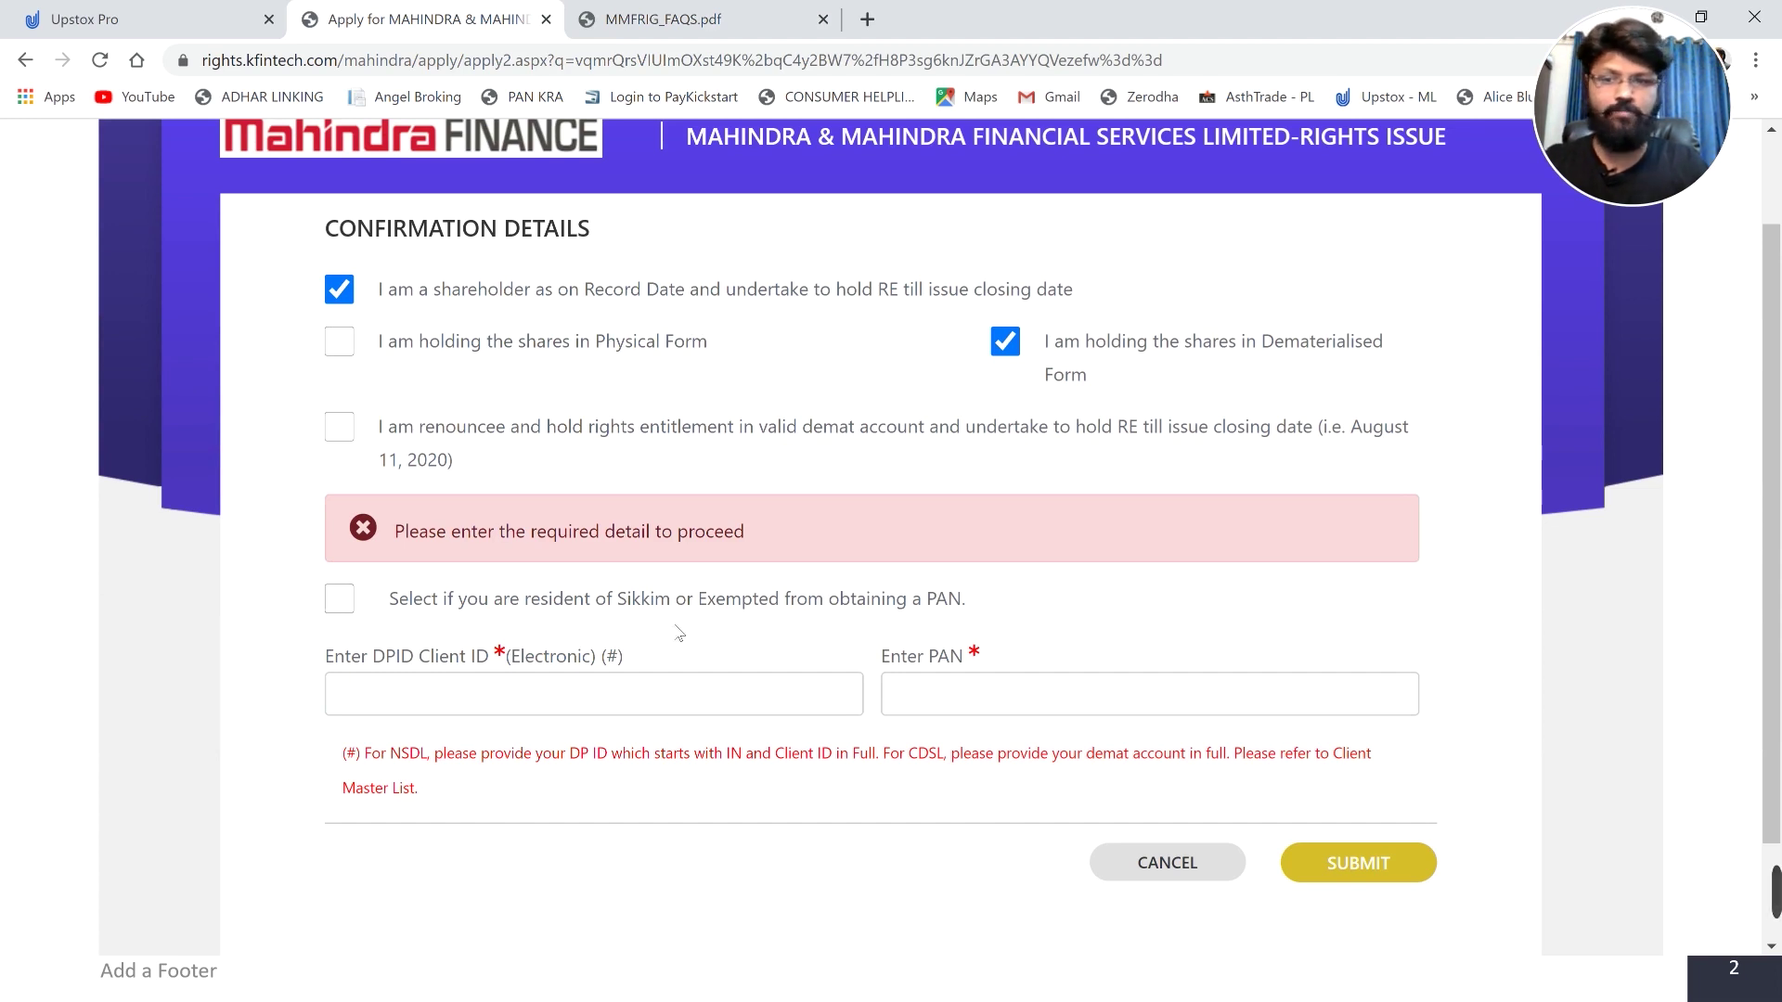
# Step: Enter the DPID Client ID and PAN from the Notepad notes and submit the confirmation details
pyautogui.click(640, 694)
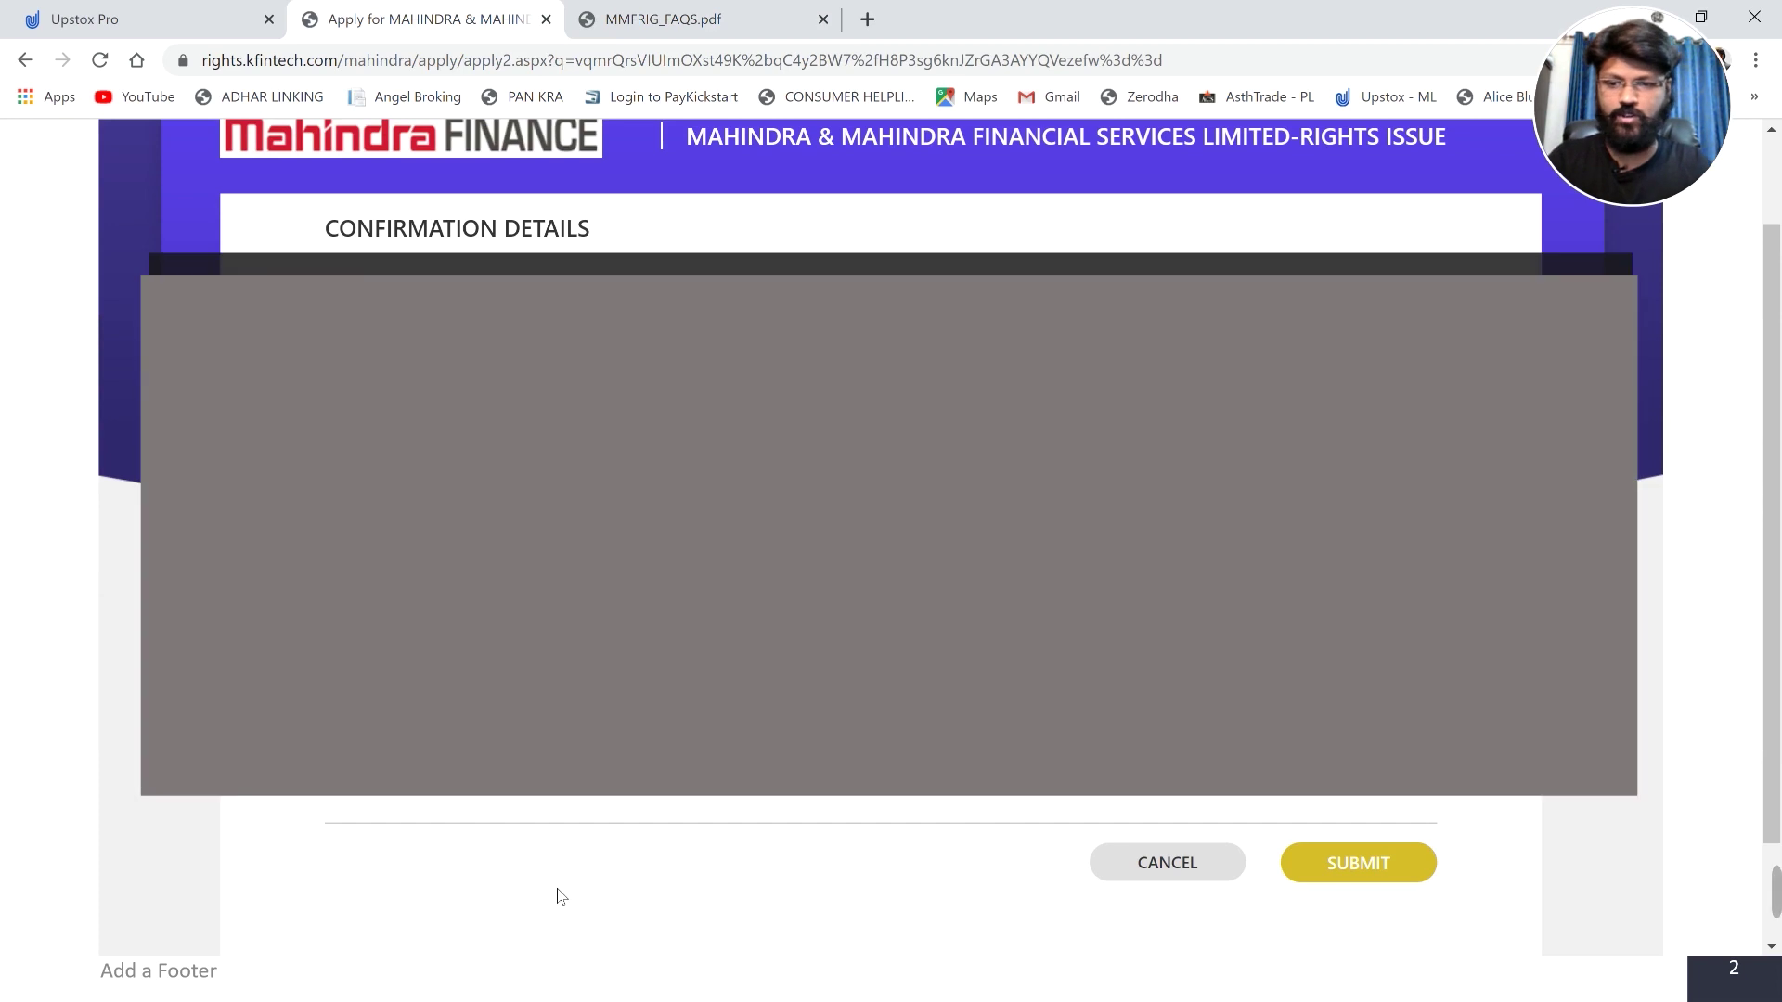
pyautogui.click(753, 971)
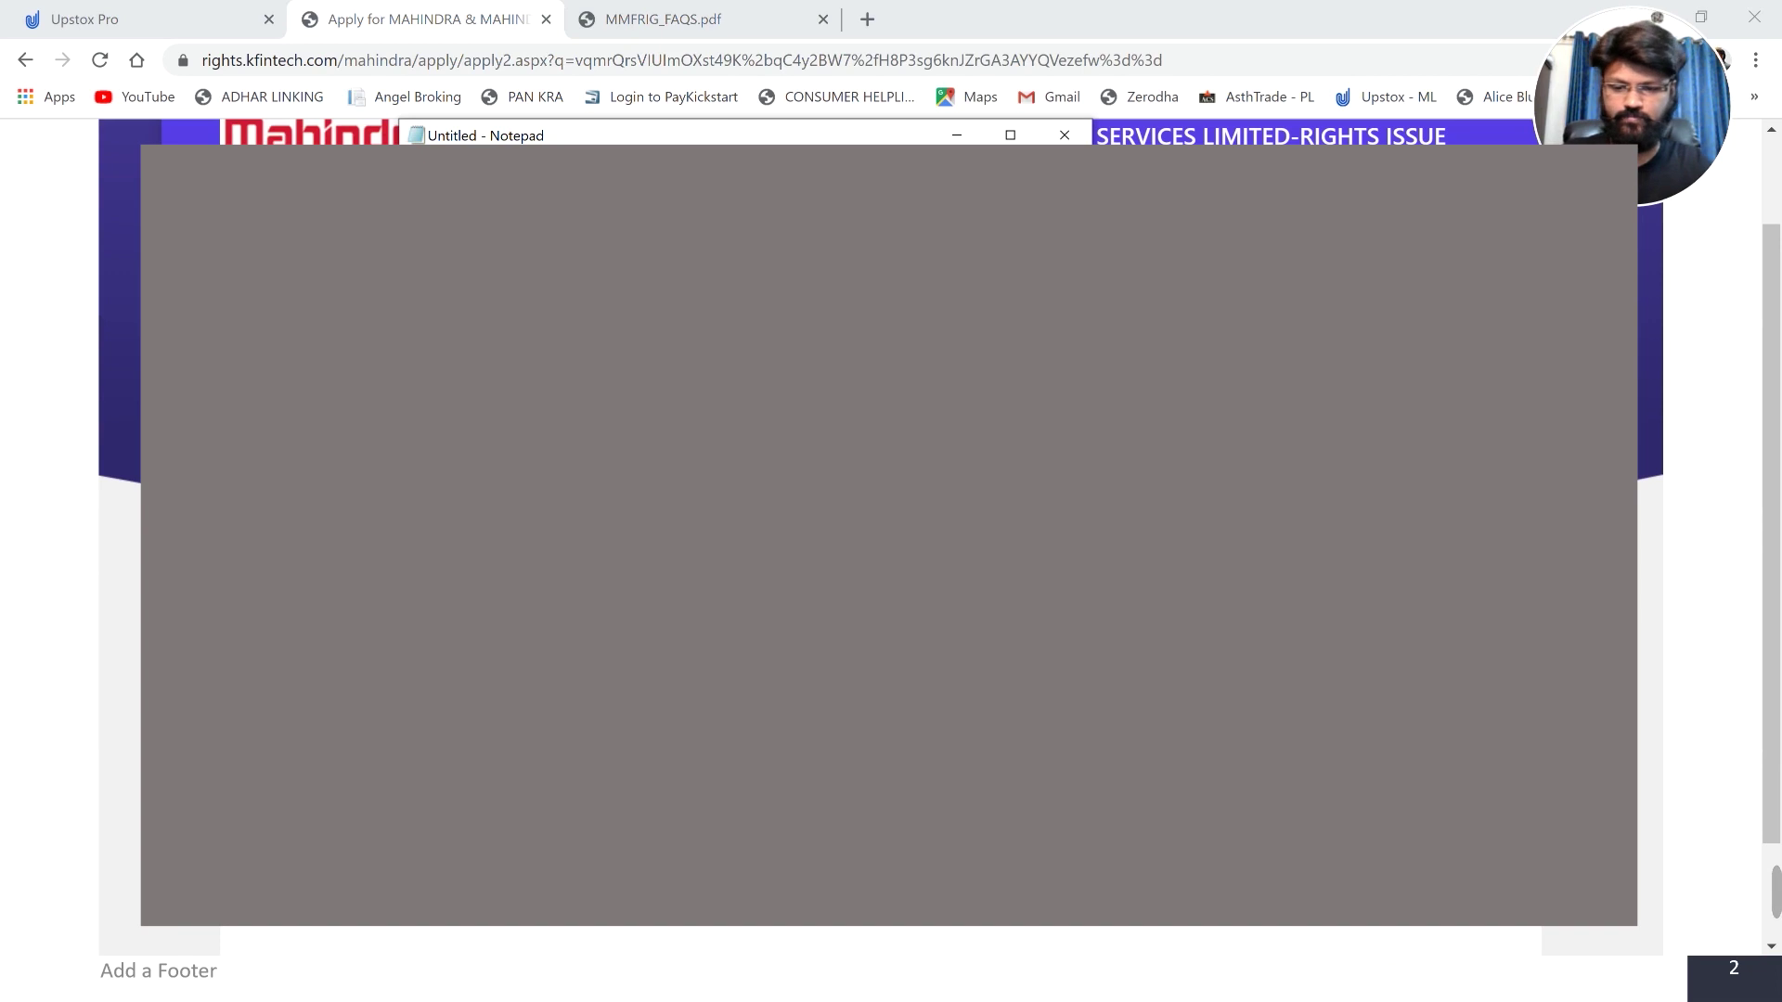
pyautogui.hotkey('alt', 'Tab')
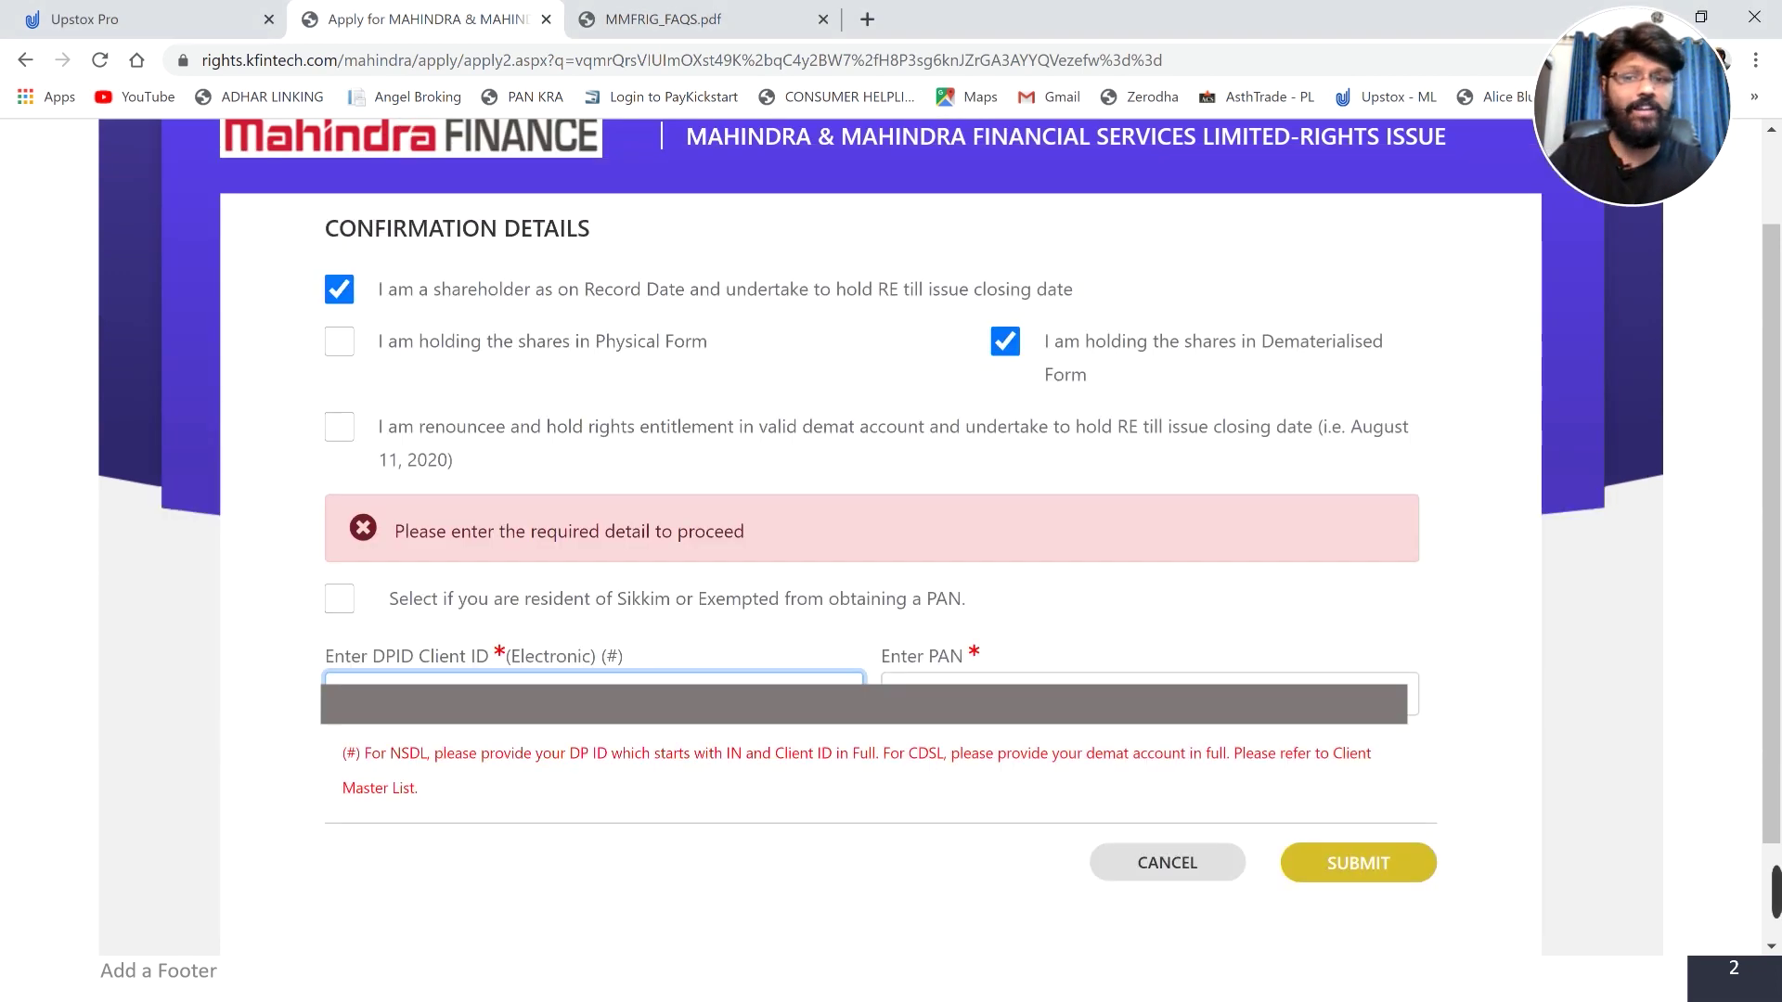
pyautogui.click(1151, 679)
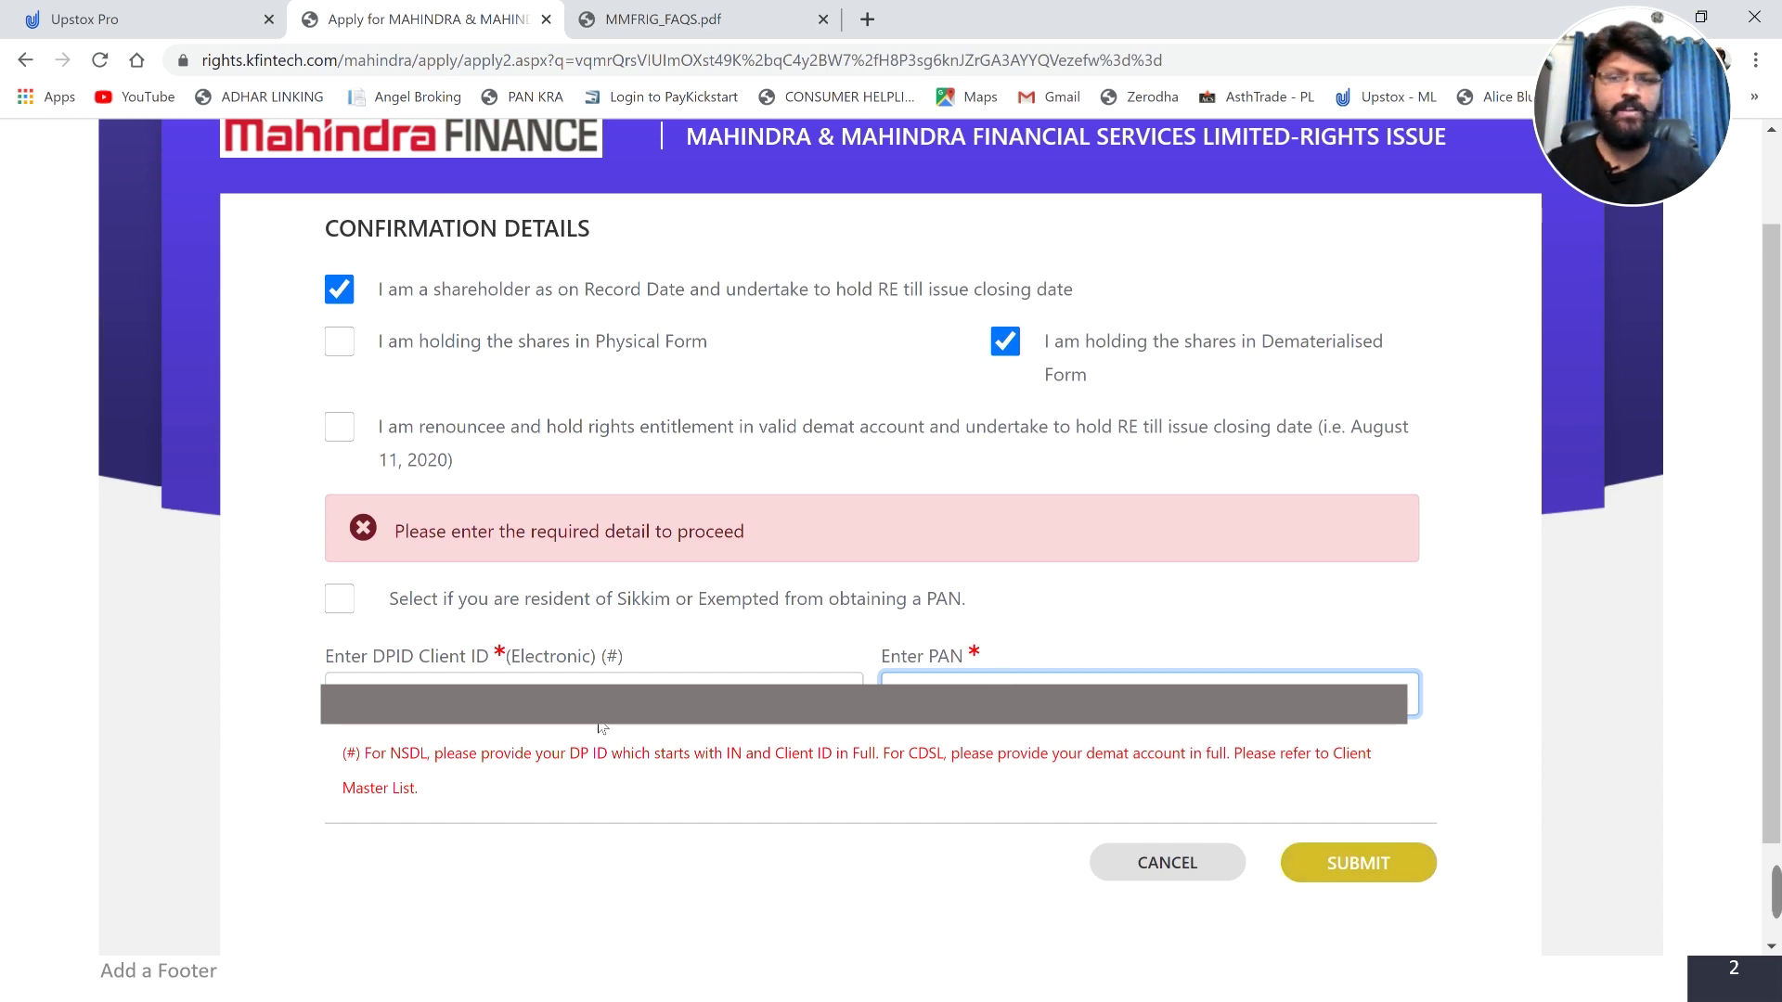
pyautogui.click(1348, 872)
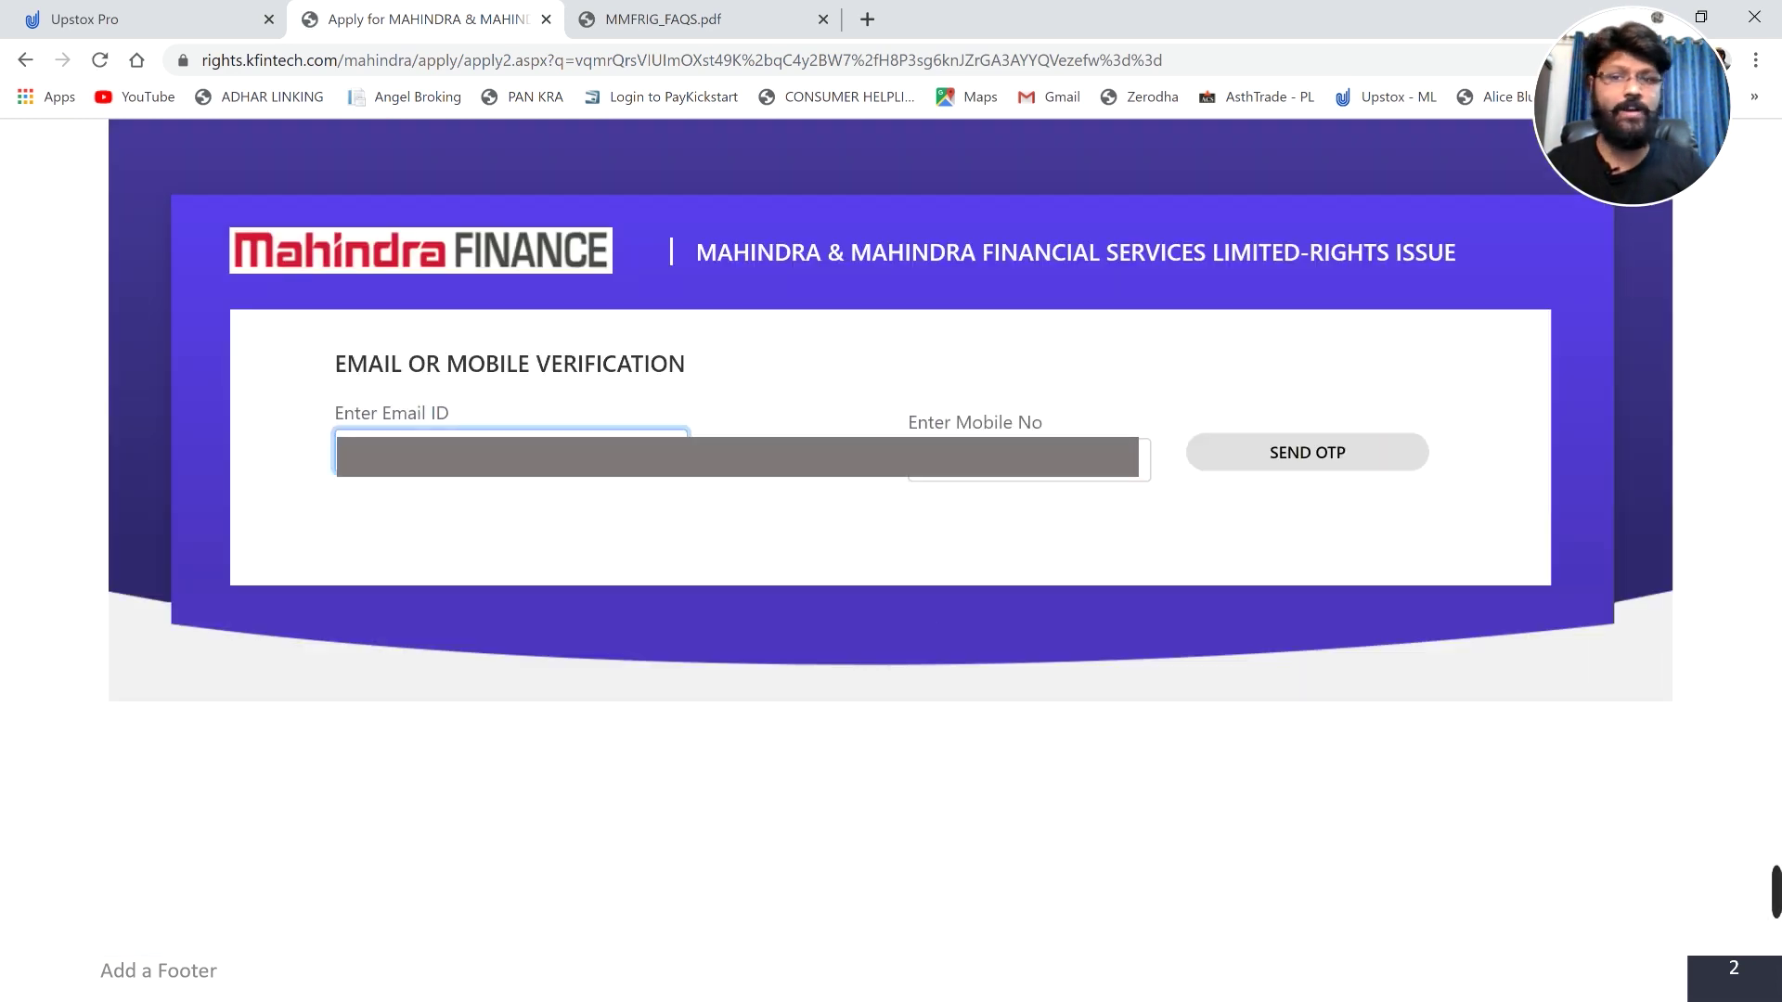
# Step: Complete the verification form with the applicant's e-mail and mobile number and submit it
pyautogui.click(1145, 459)
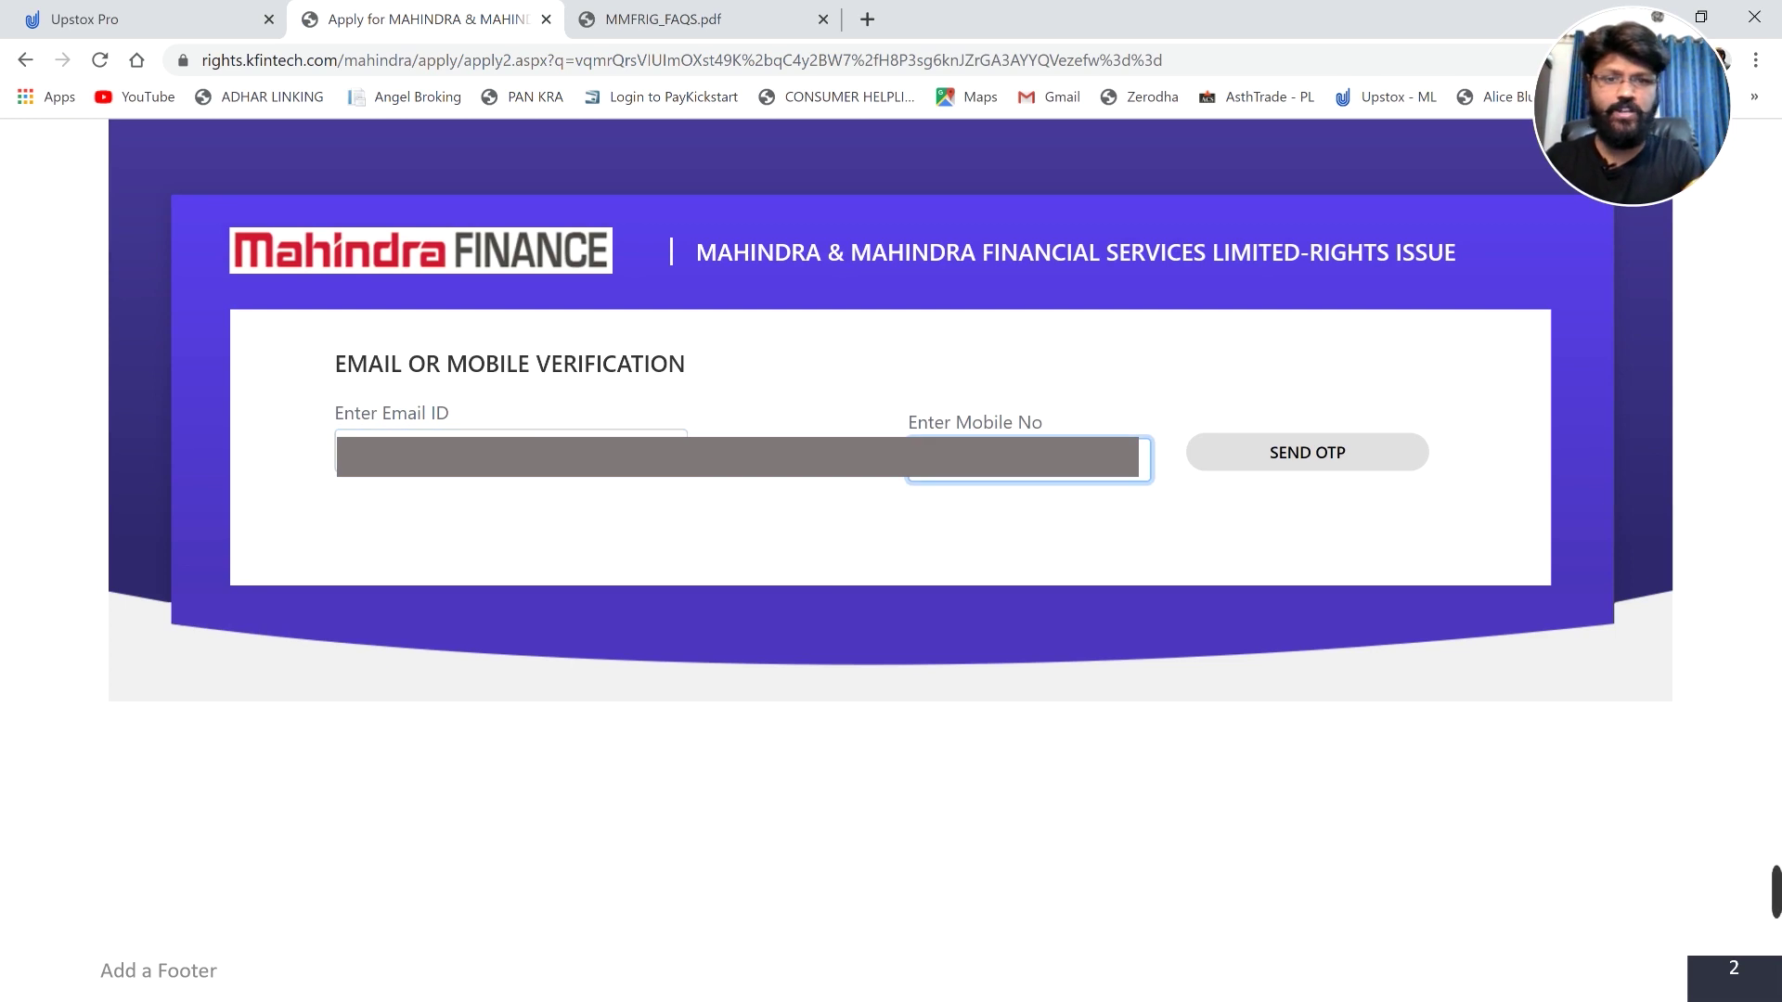
pyautogui.press('Return')
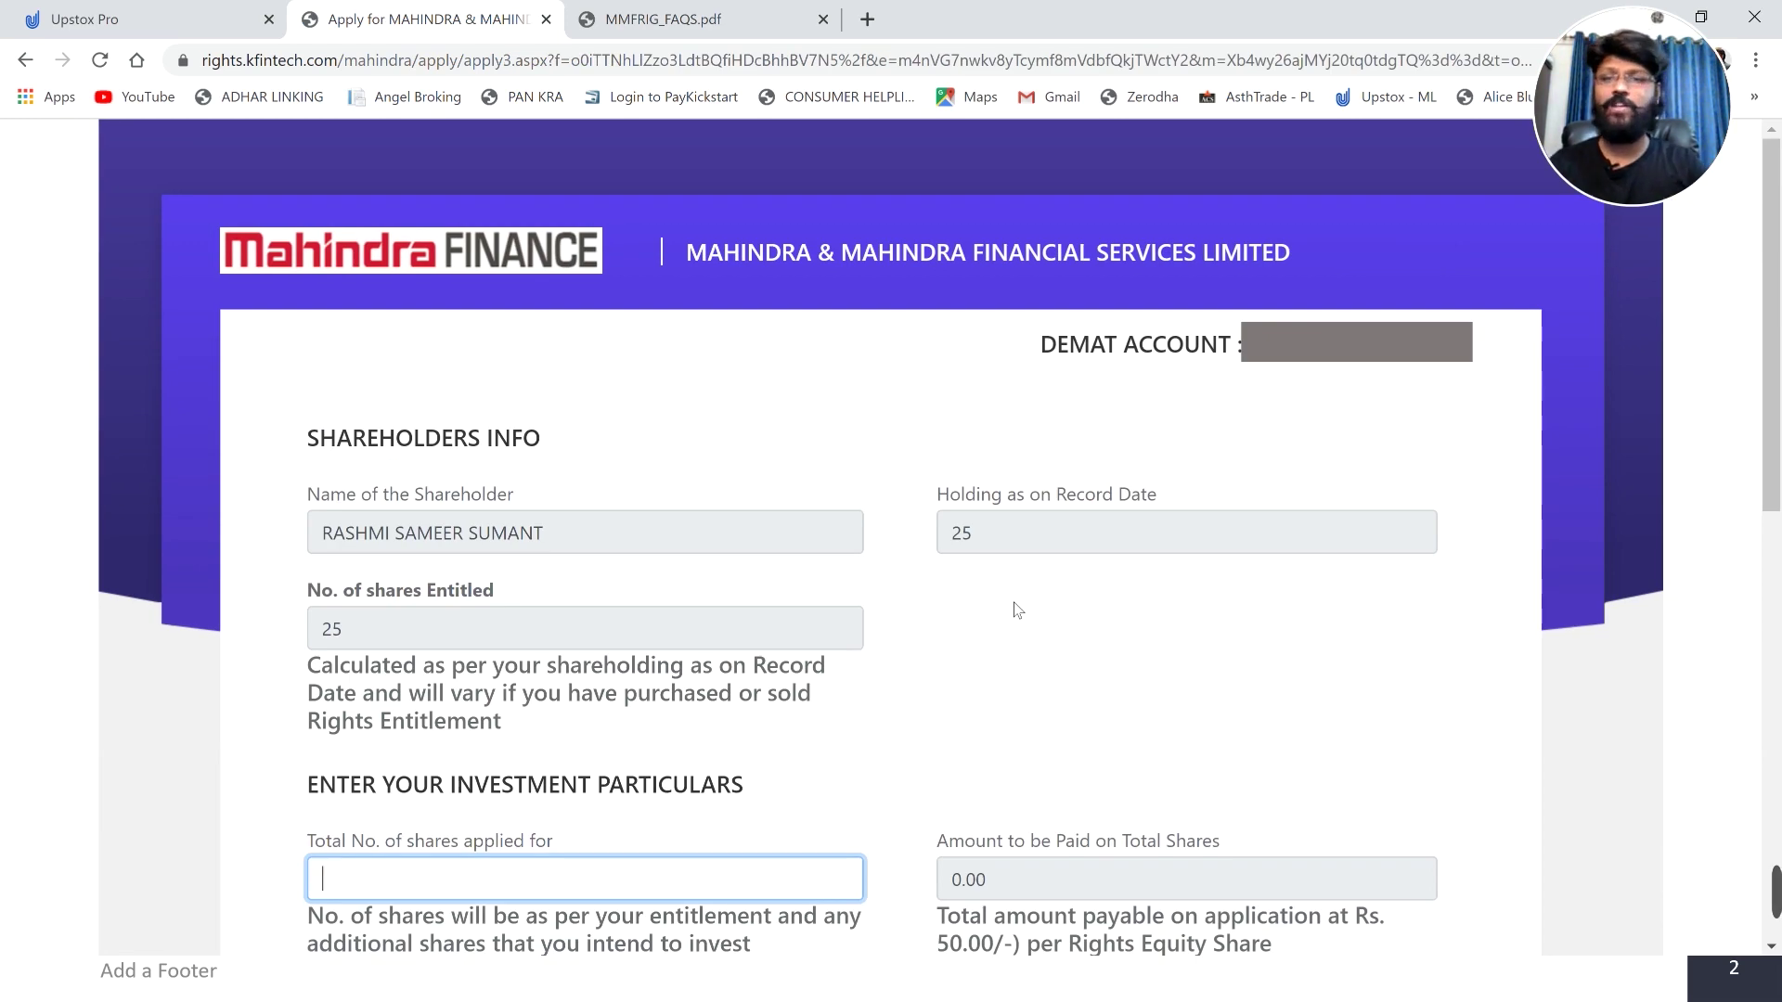
# Step: Check the number of shares entitled and set the total number of shares applied for to 25
pyautogui.scroll(-1, 364, 464)
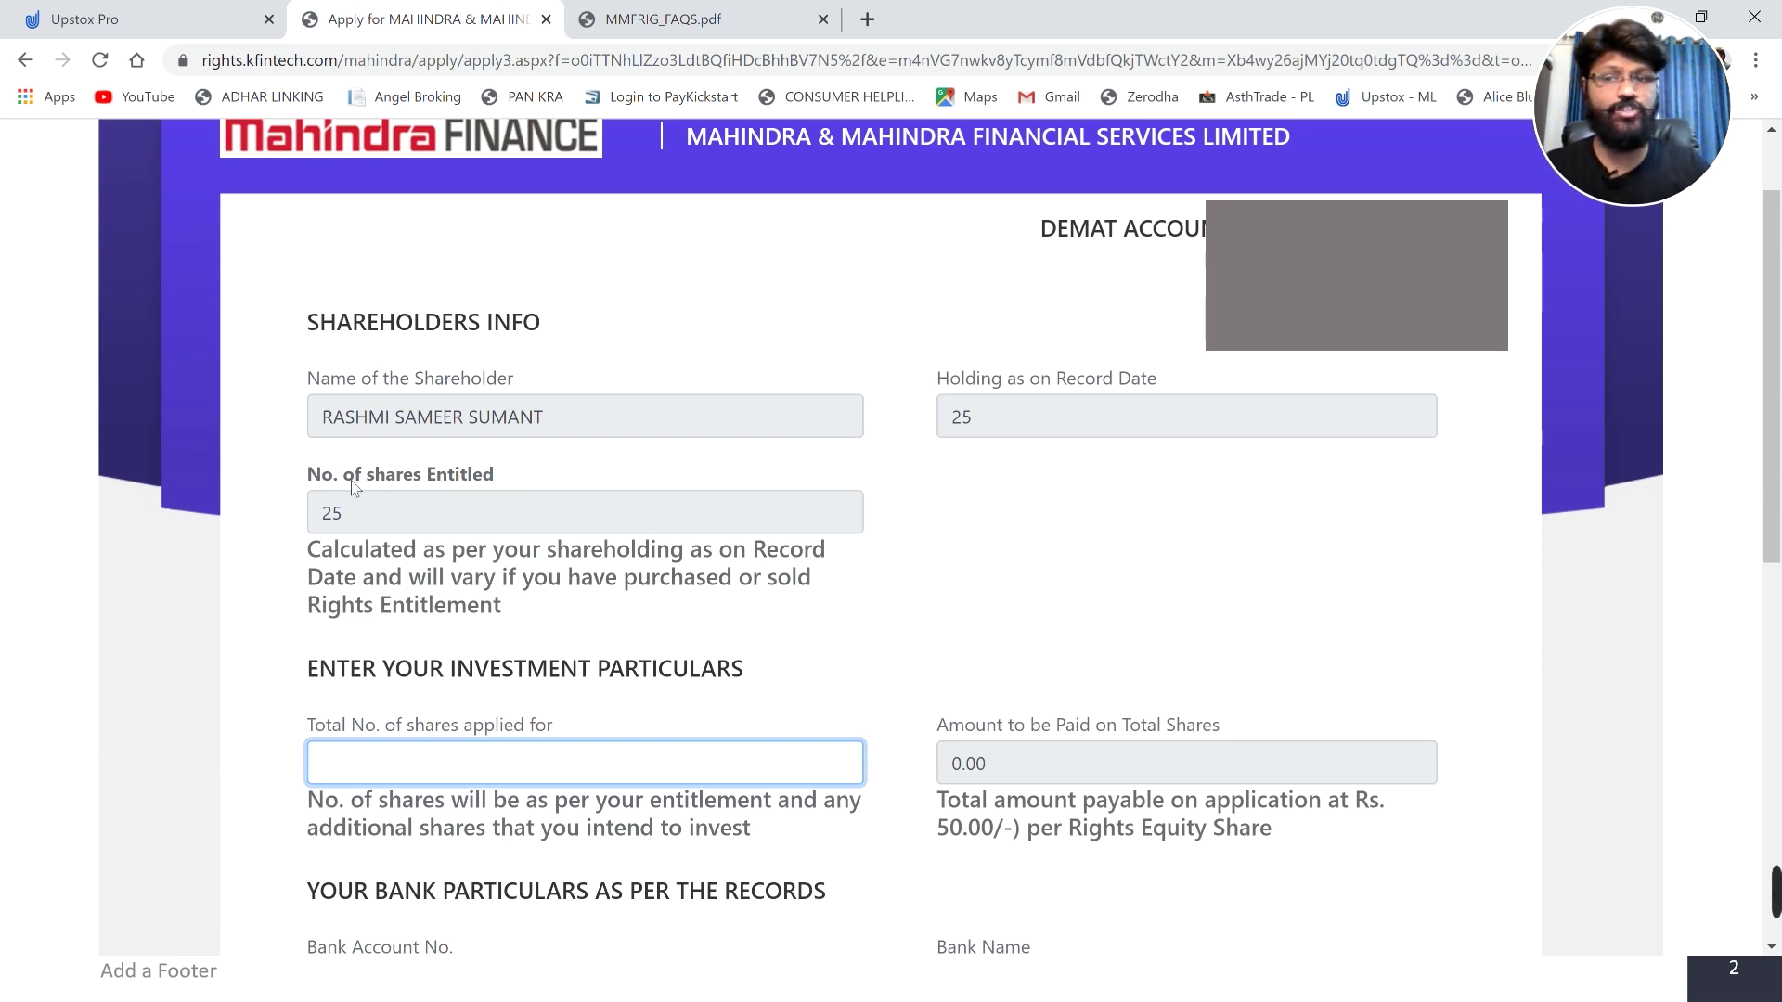
pyautogui.doubleClick(332, 512)
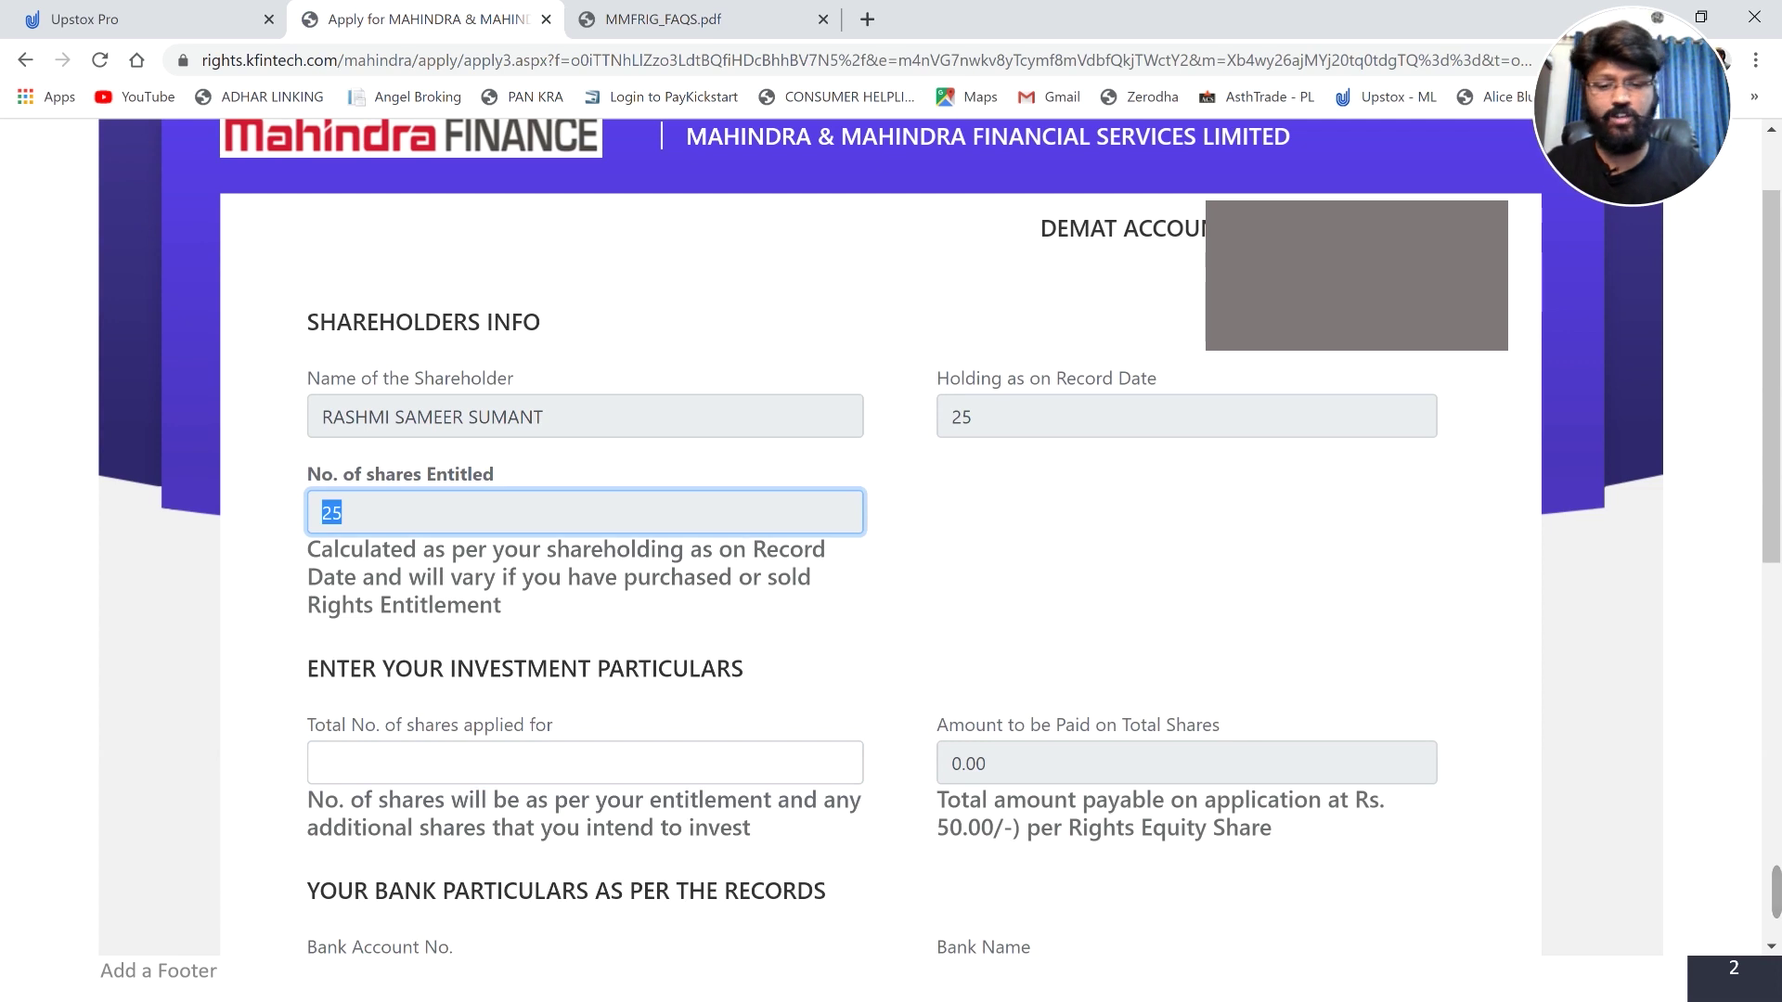
pyautogui.scroll(-1, 471, 522)
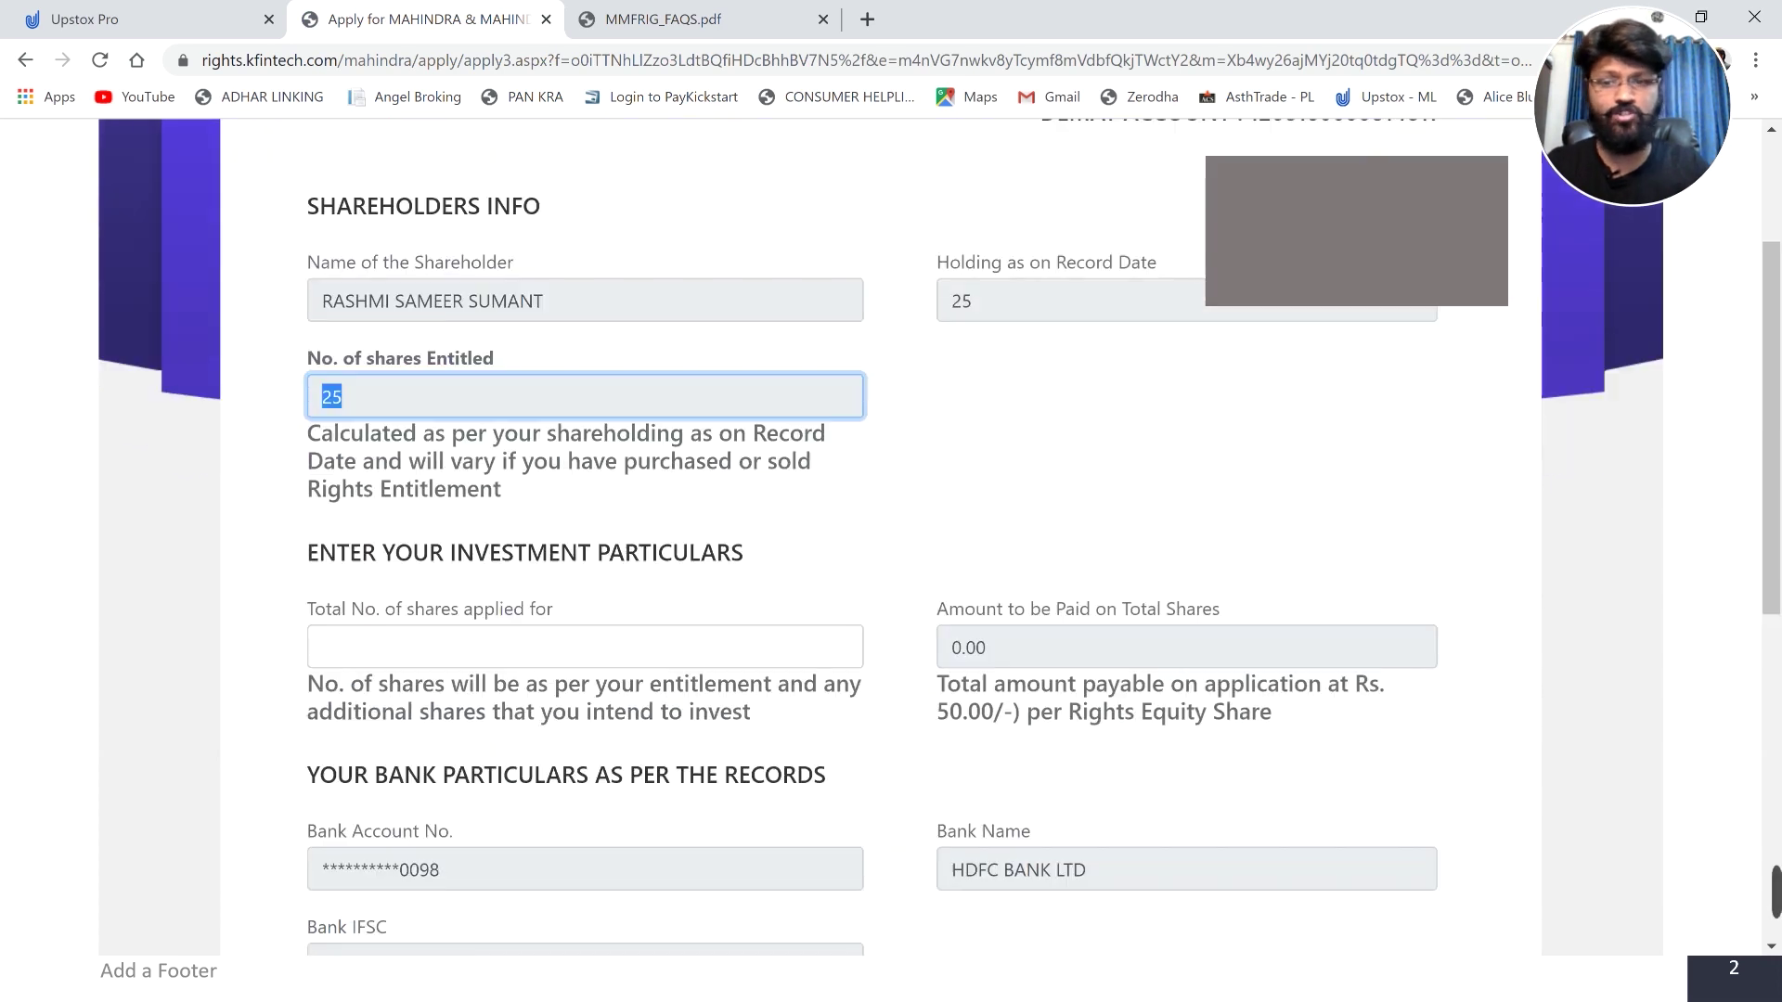
pyautogui.click(464, 545)
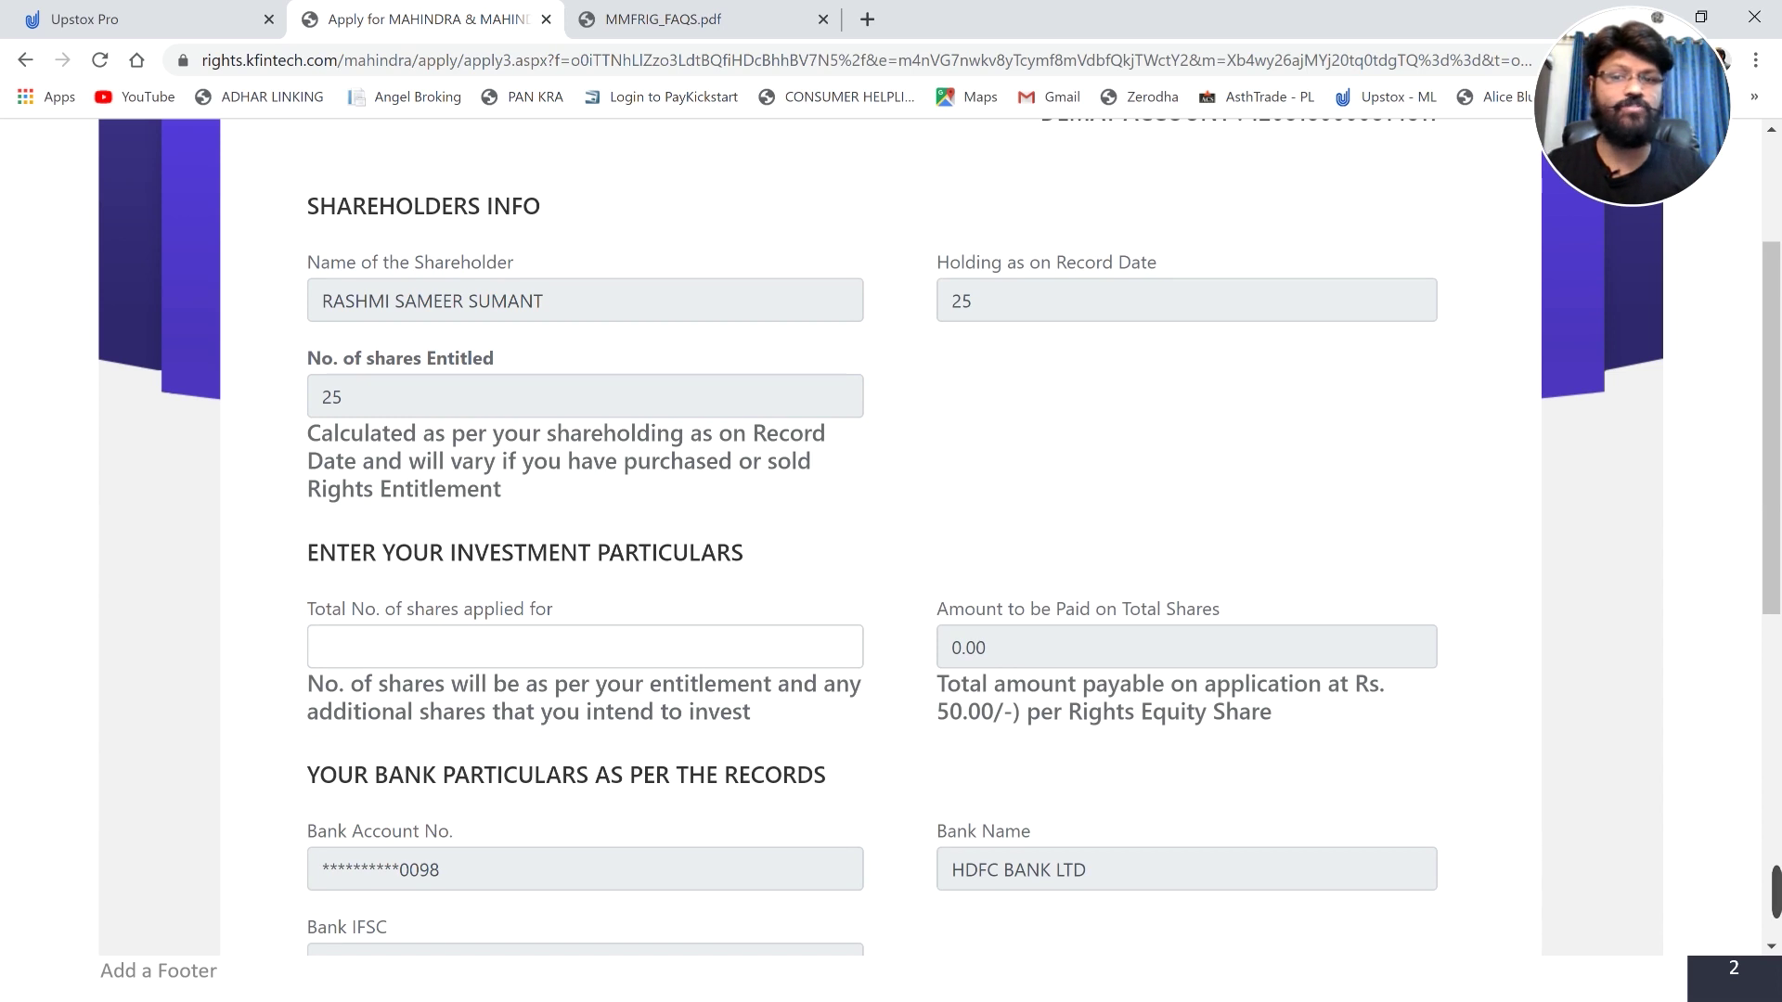
pyautogui.click(323, 646)
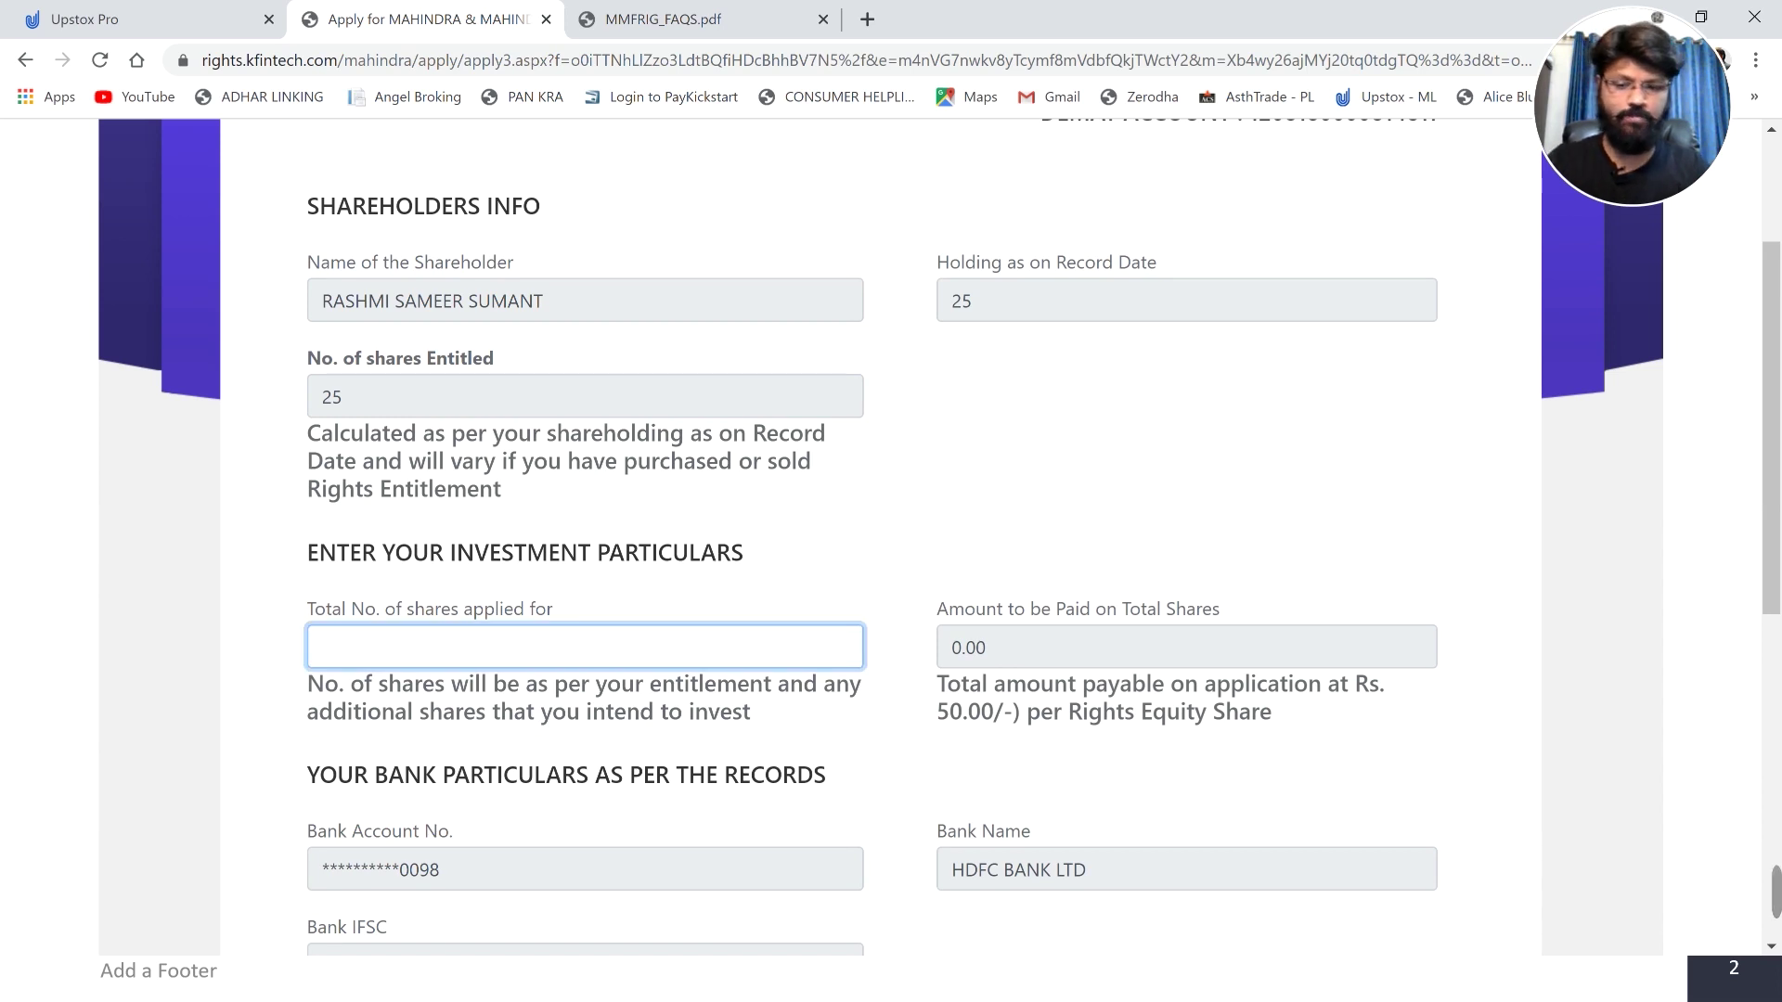
pyautogui.write('25')
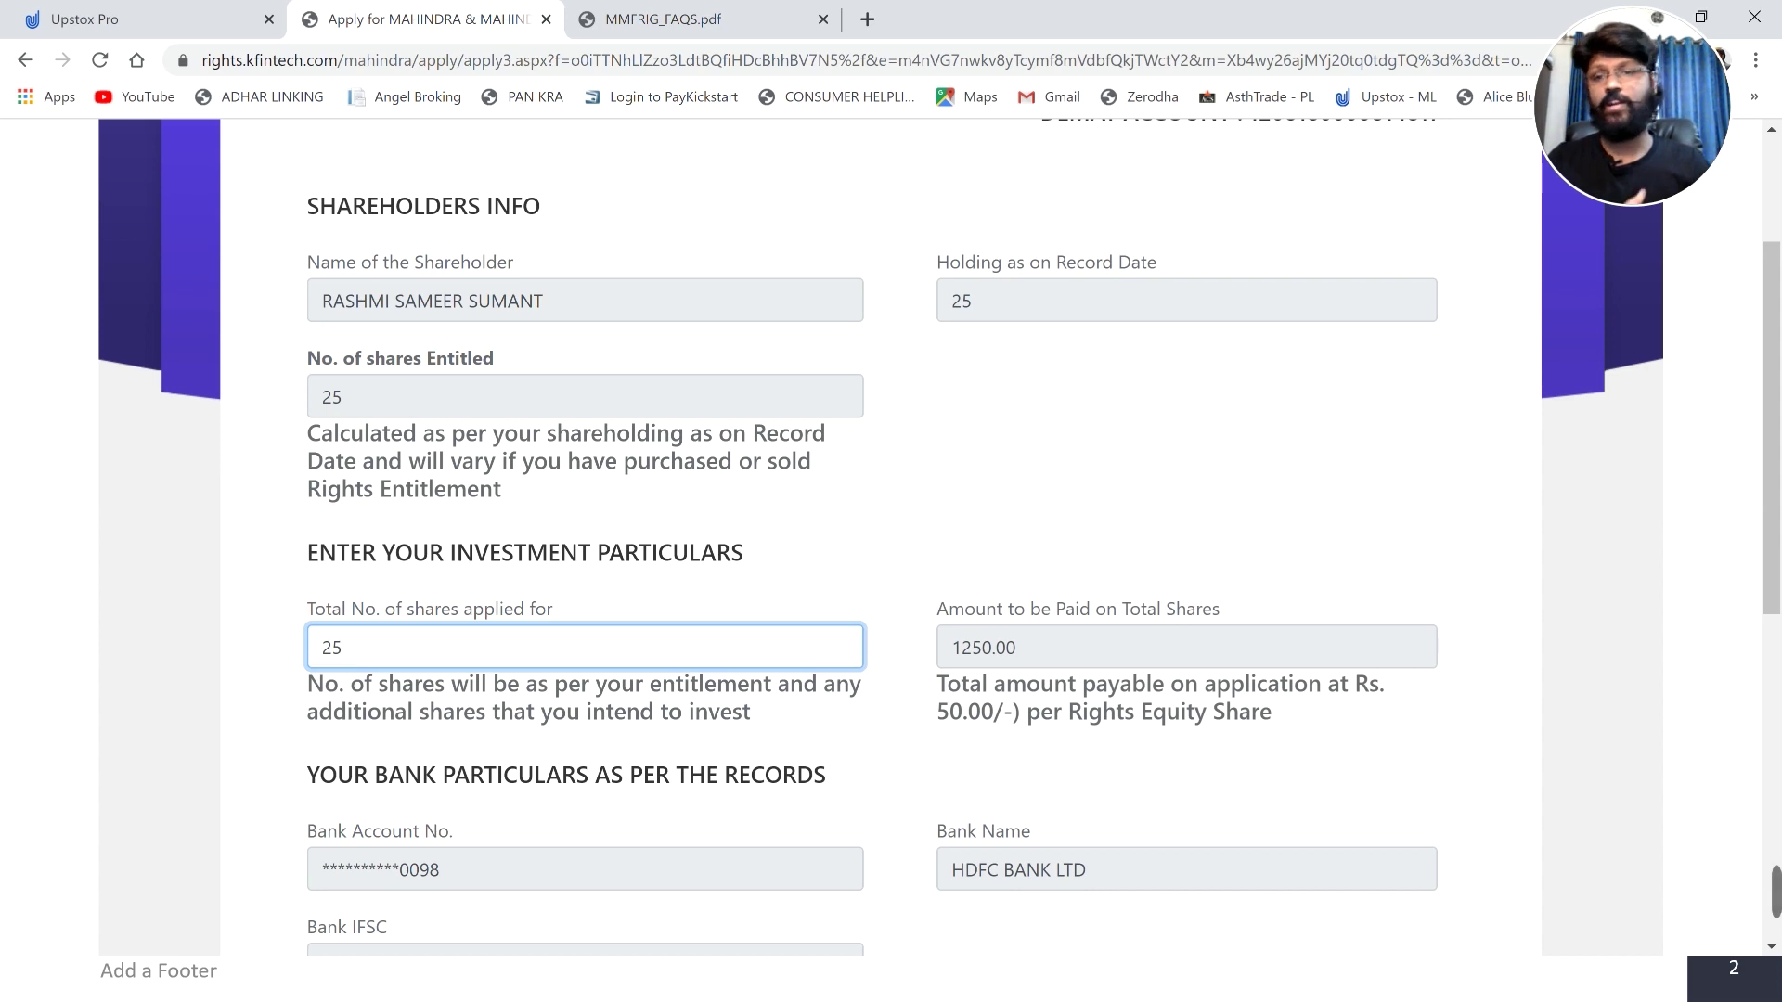
# Step: Review the recorded bank particulars, the payment options and the shareholder and investment details of the application
pyautogui.scroll(-3, 891, 539)
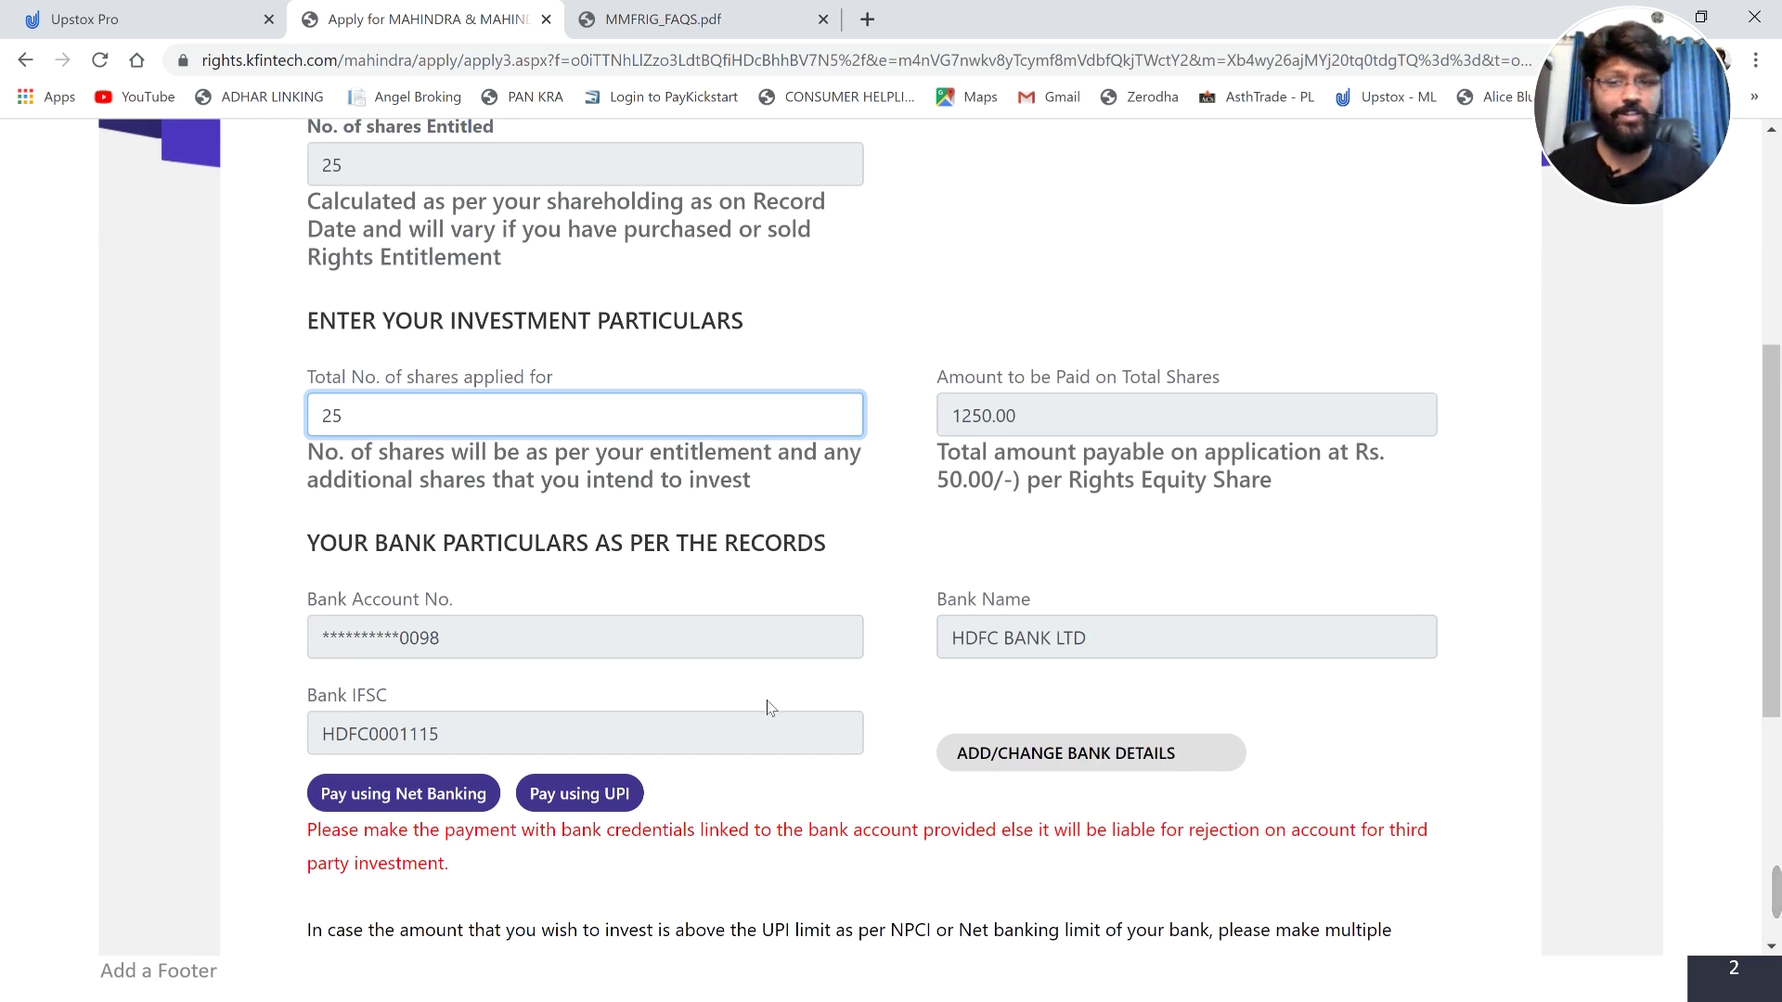
pyautogui.scroll(-1, 767, 700)
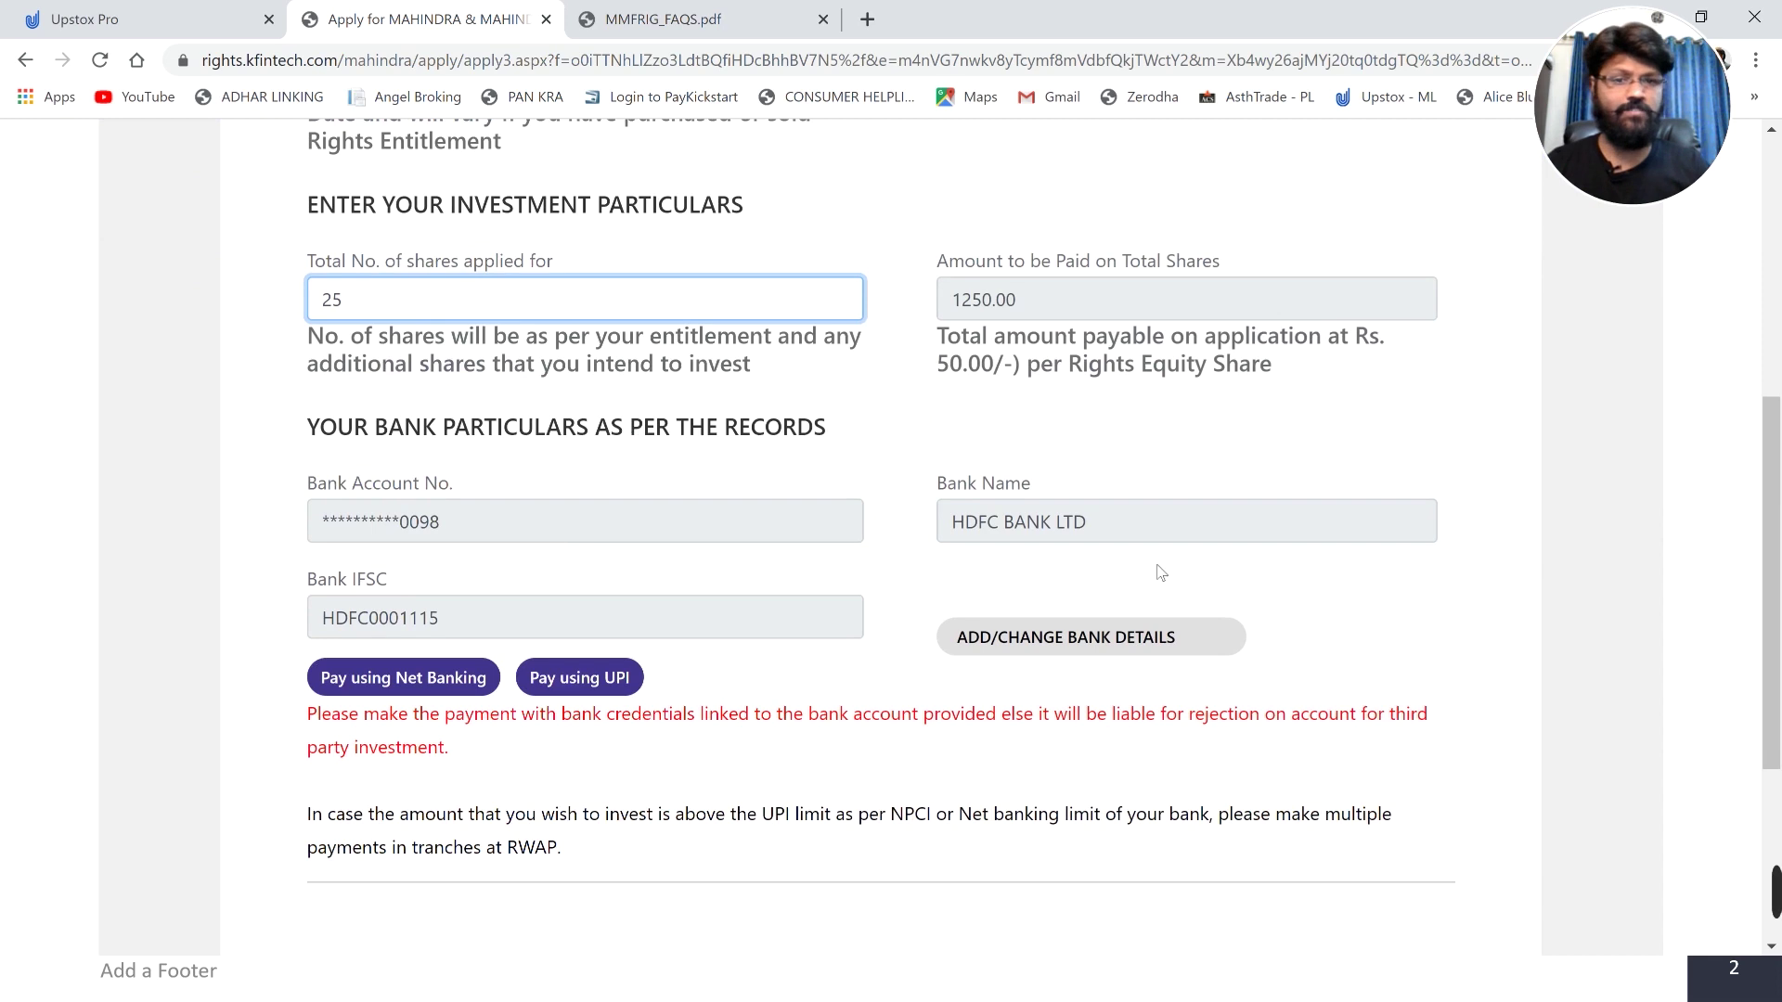
pyautogui.click(1114, 522)
pyautogui.click(557, 522)
pyautogui.click(557, 618)
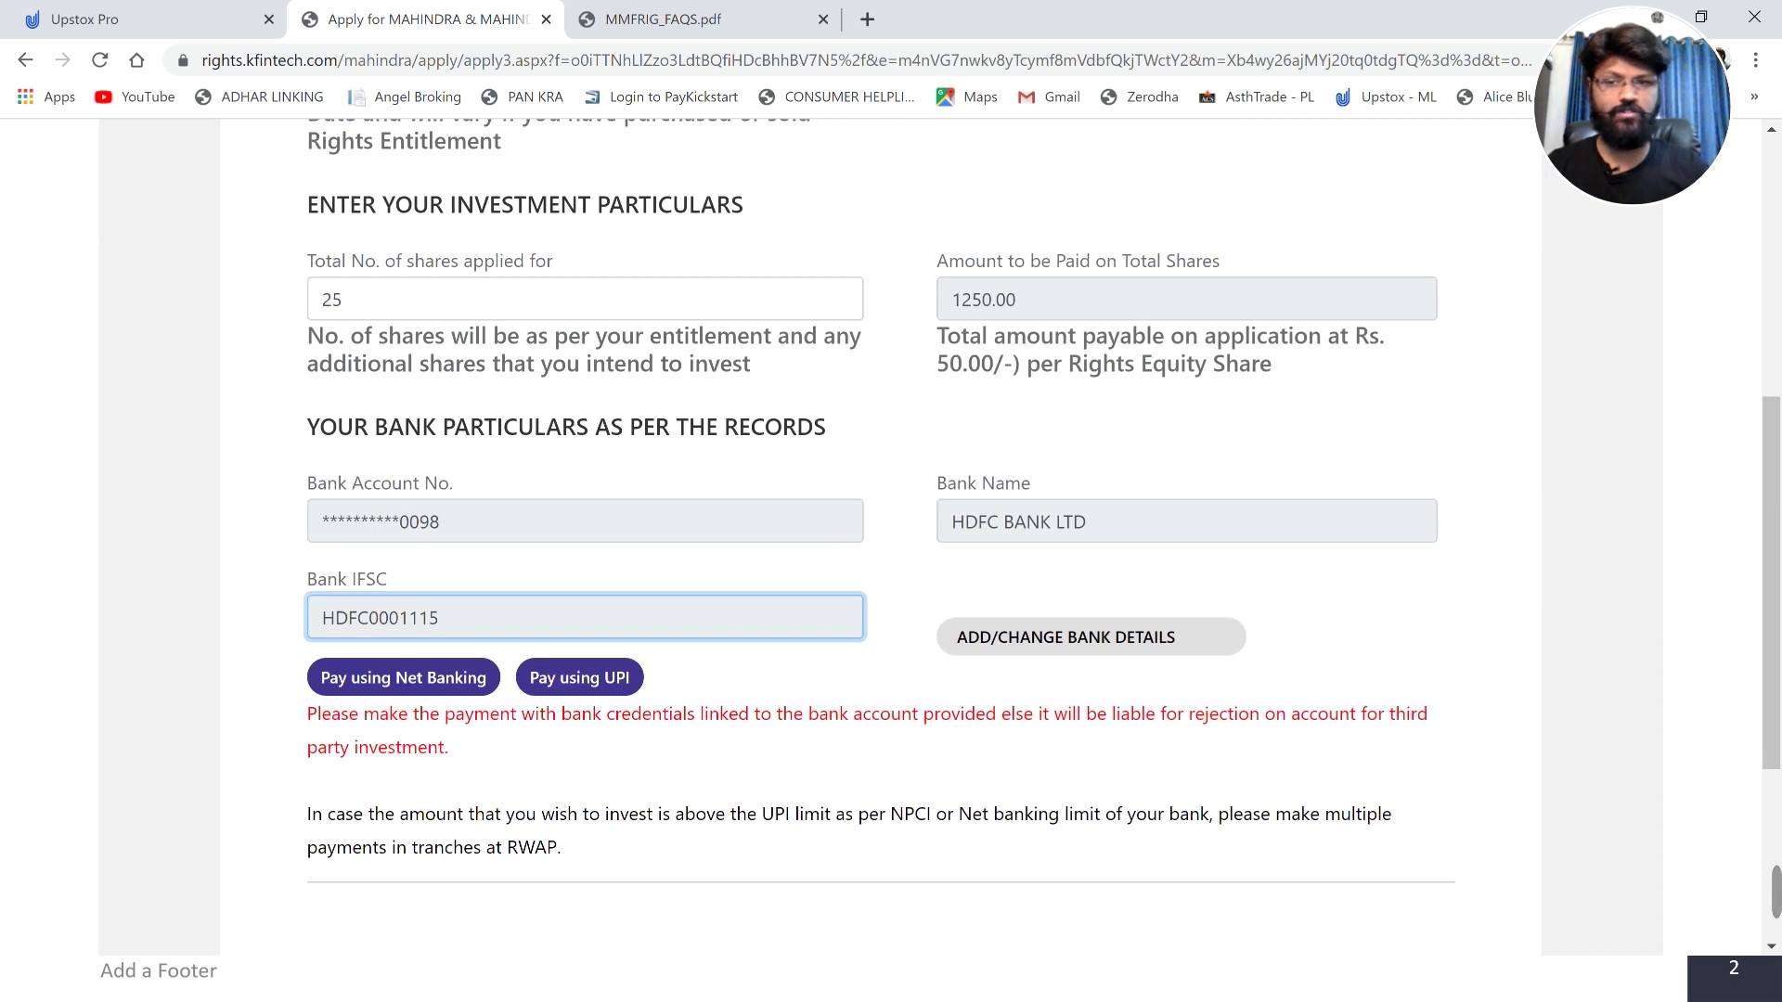
pyautogui.click(569, 561)
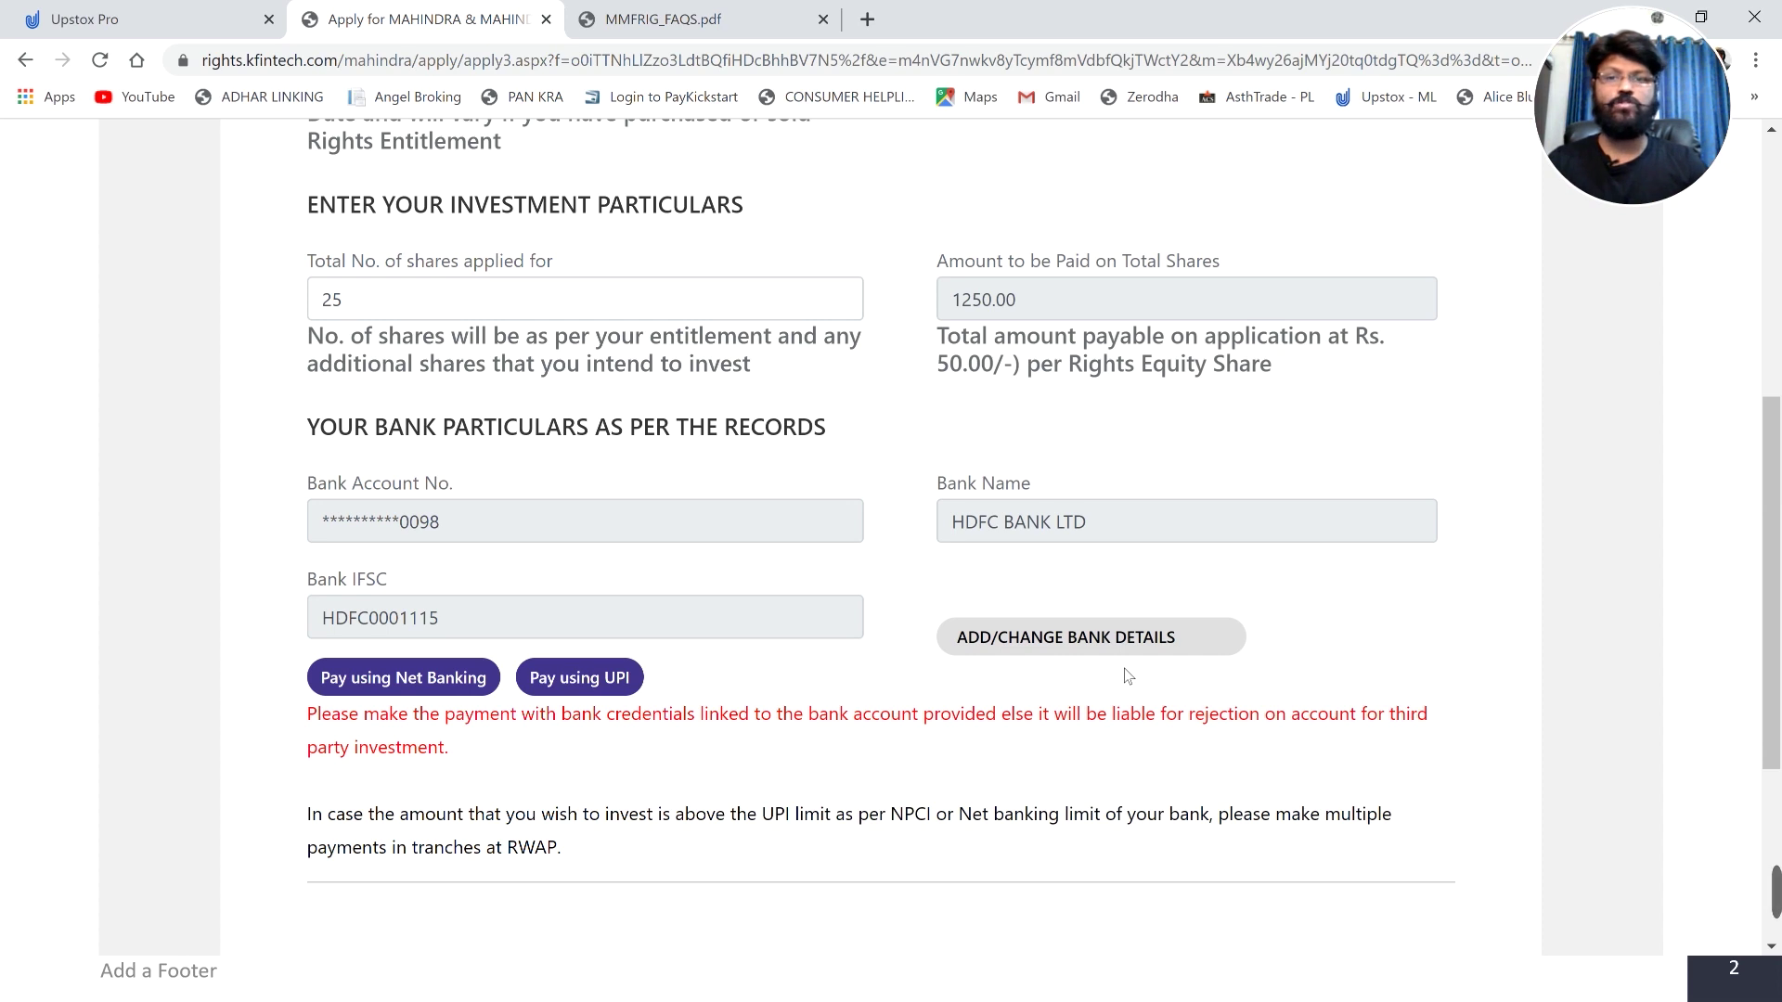
pyautogui.scroll(6, 1128, 676)
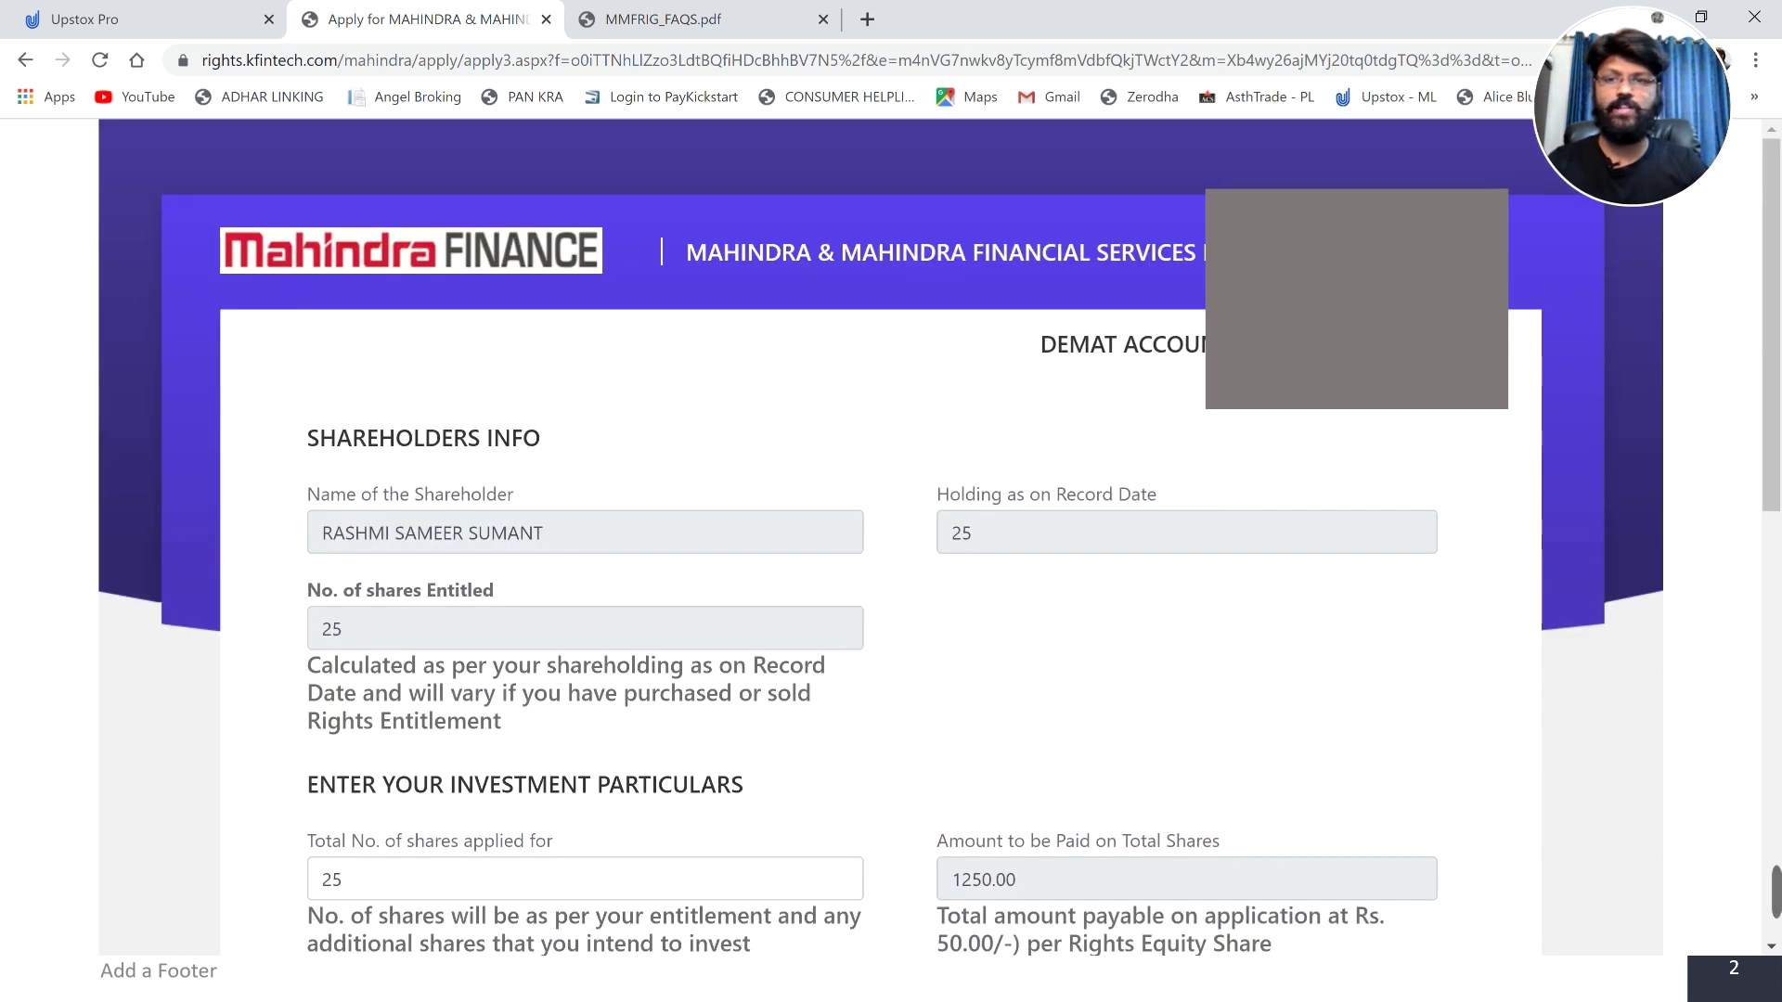
pyautogui.scroll(-4, 891, 539)
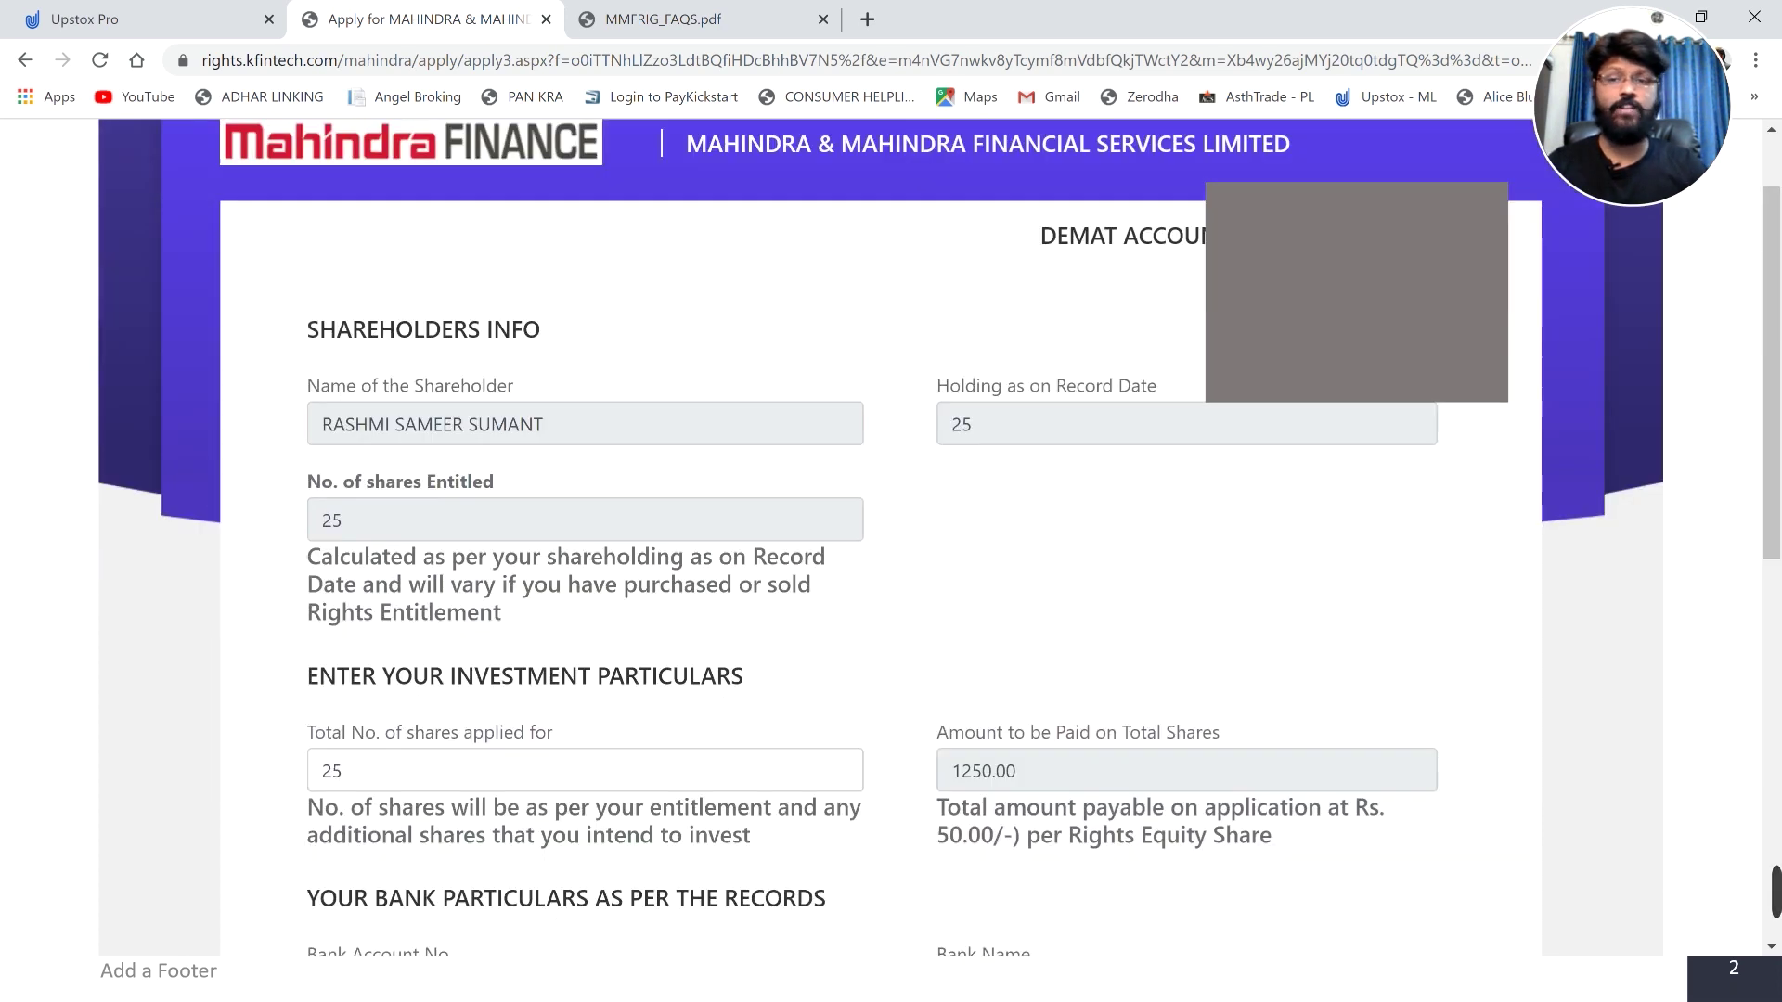
pyautogui.scroll(-2, 808, 597)
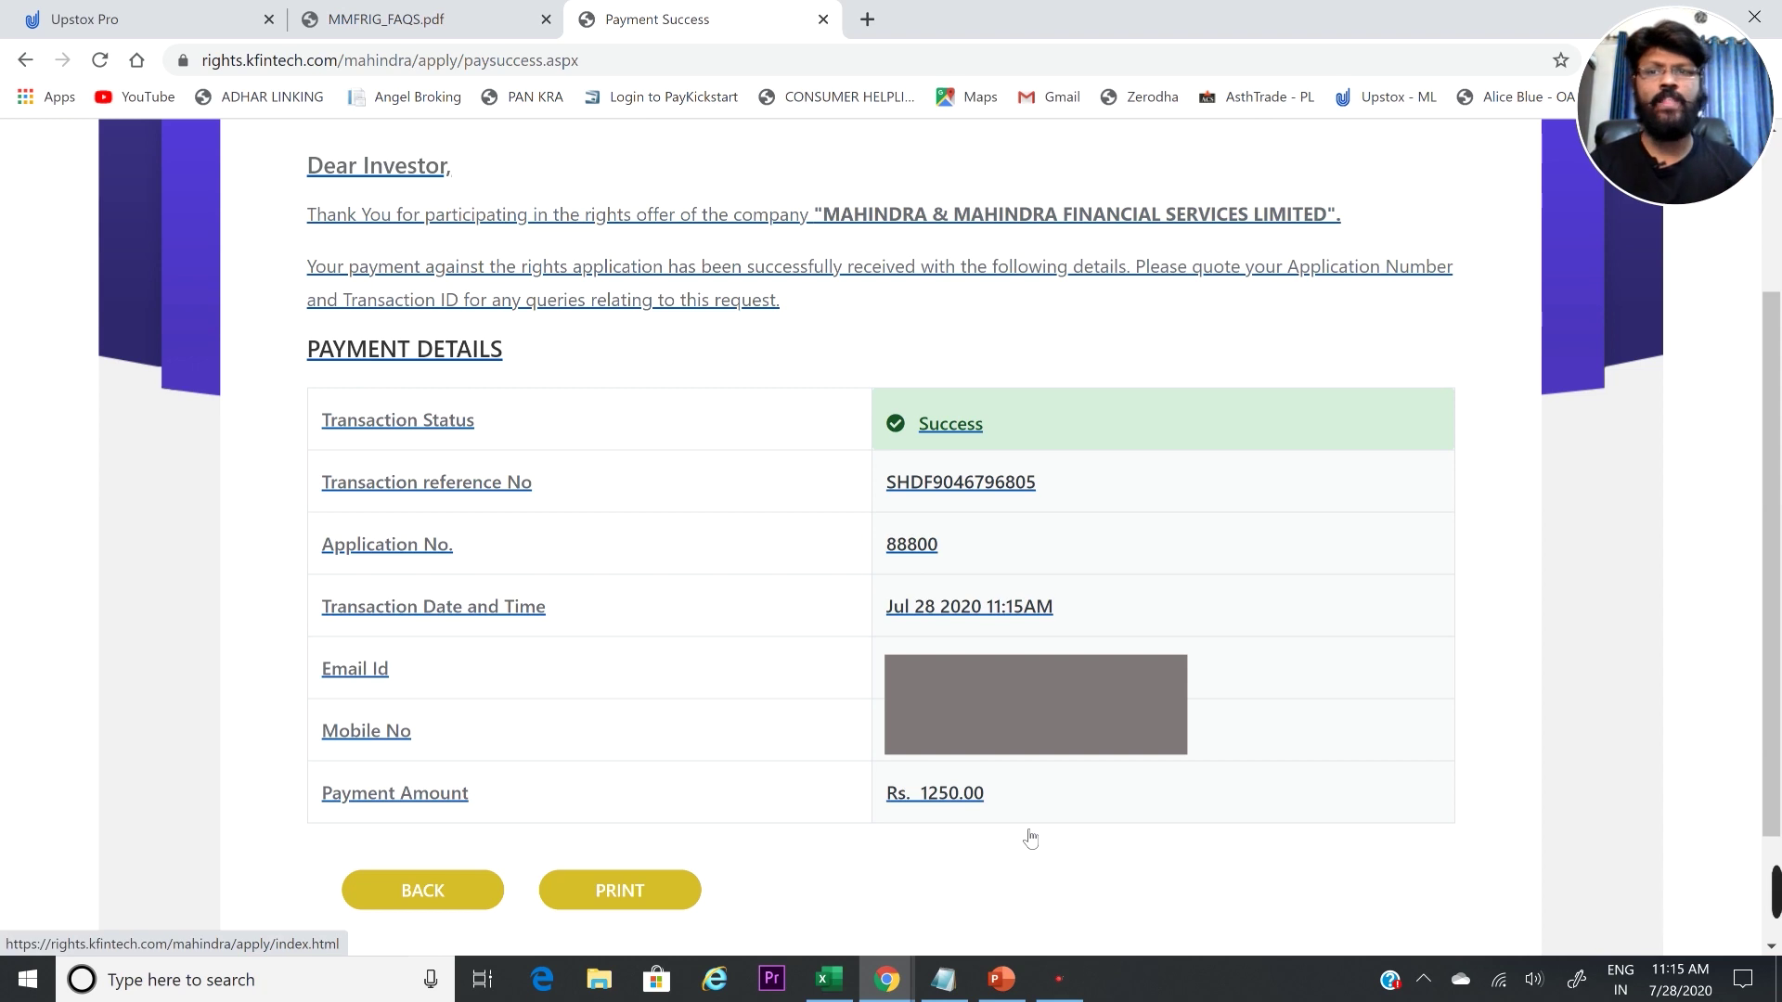
# Step: Look up the basis of allotment and allotment dates in the rights issue schedule of the MMFRIG_FAQS PDF
pyautogui.click(408, 22)
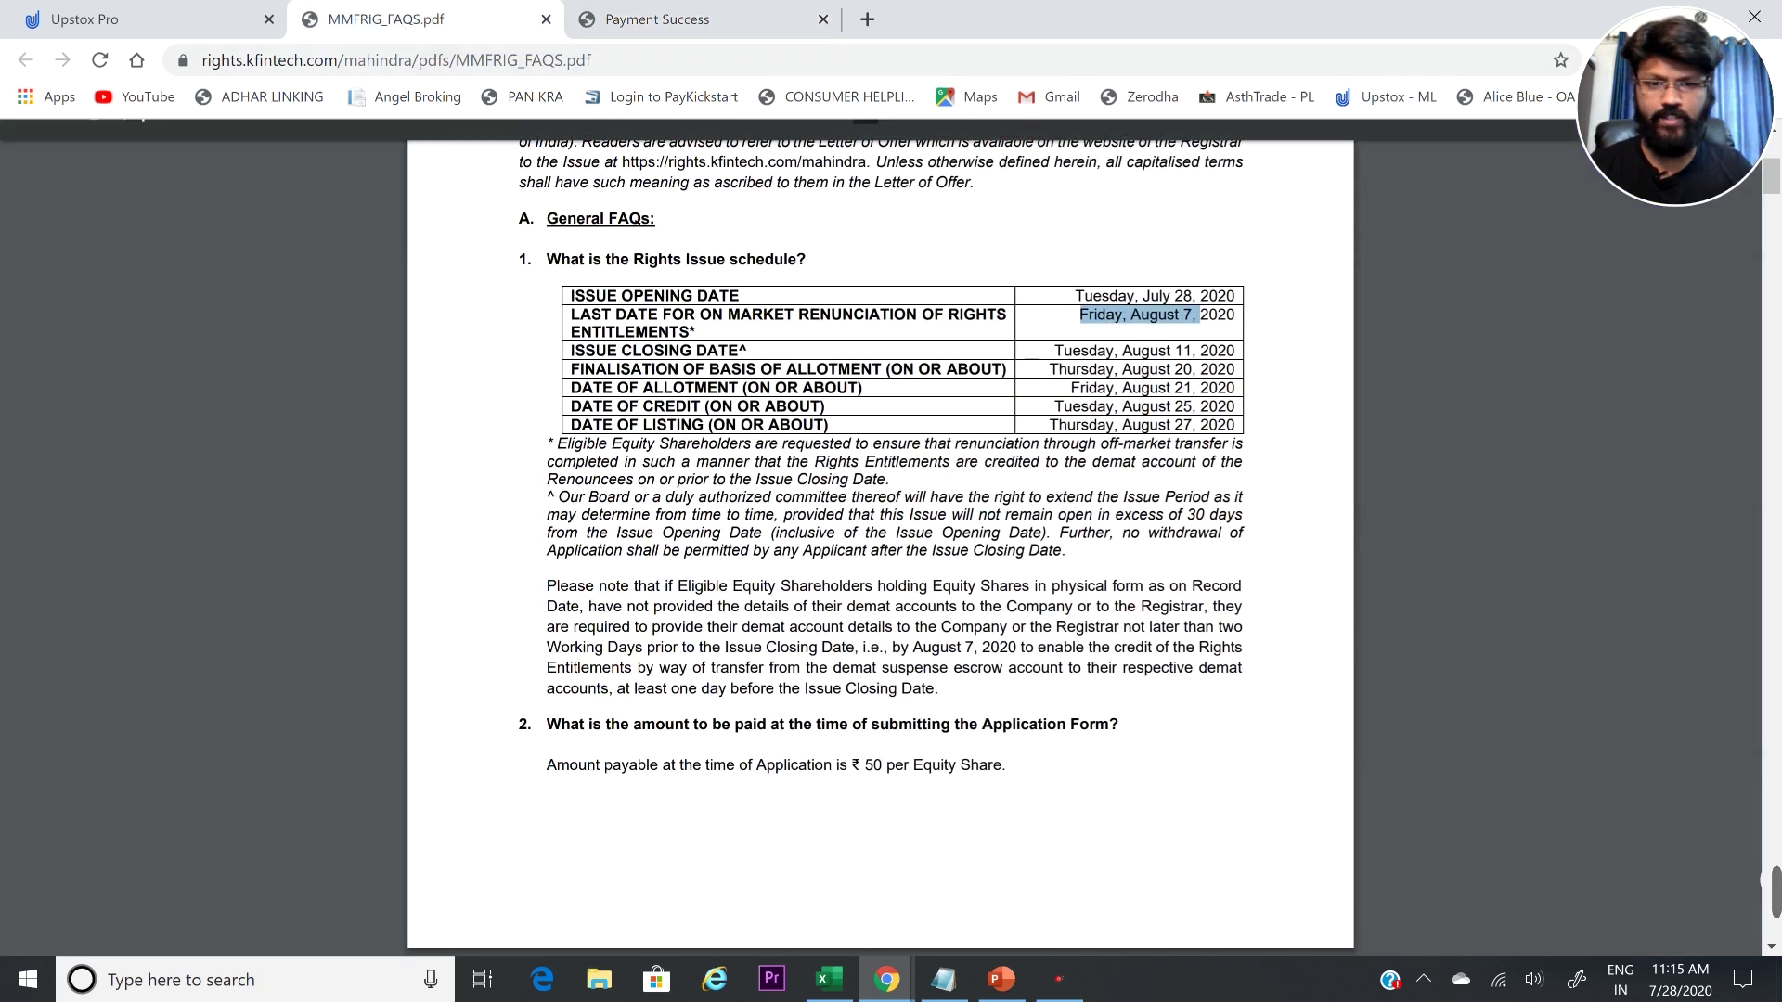
pyautogui.click(1027, 411)
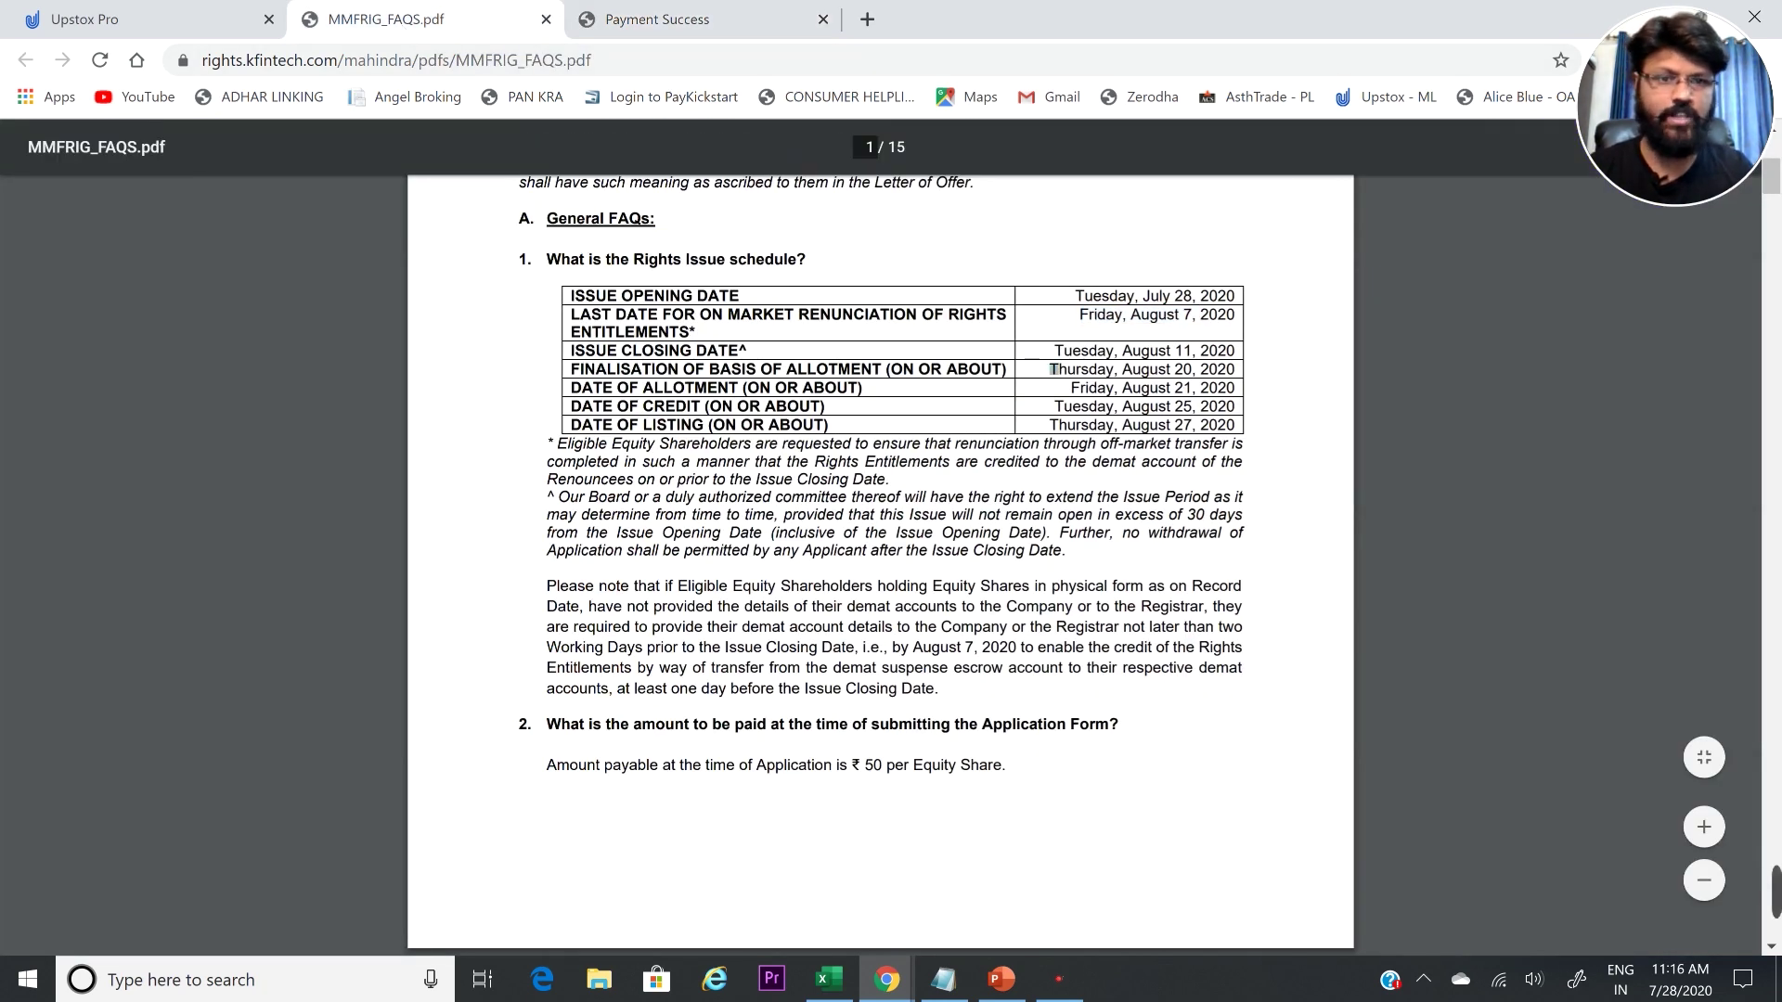
pyautogui.moveTo(1051, 369); pyautogui.dragTo(1235, 388)
# Step: Check the M&MFIN-RE entitlement in the Upstox Pro holdings and review the payment success details
pyautogui.hotkey('ctrl', '1')
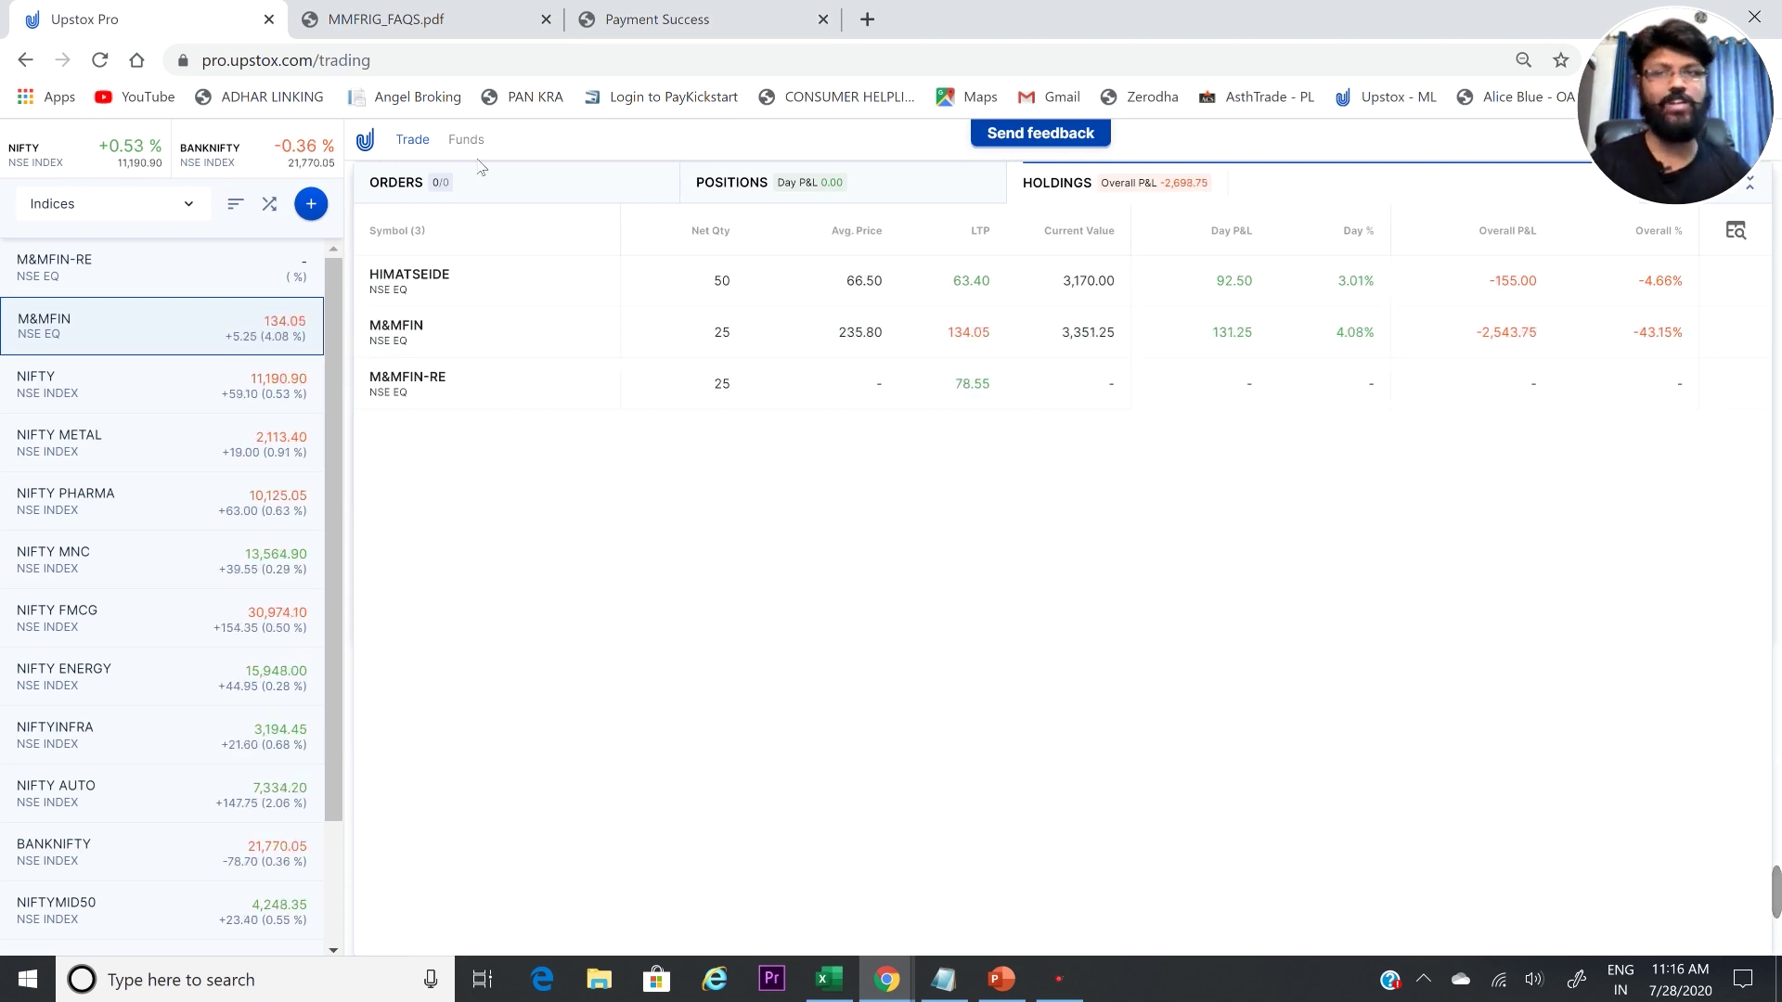
pyautogui.click(743, 29)
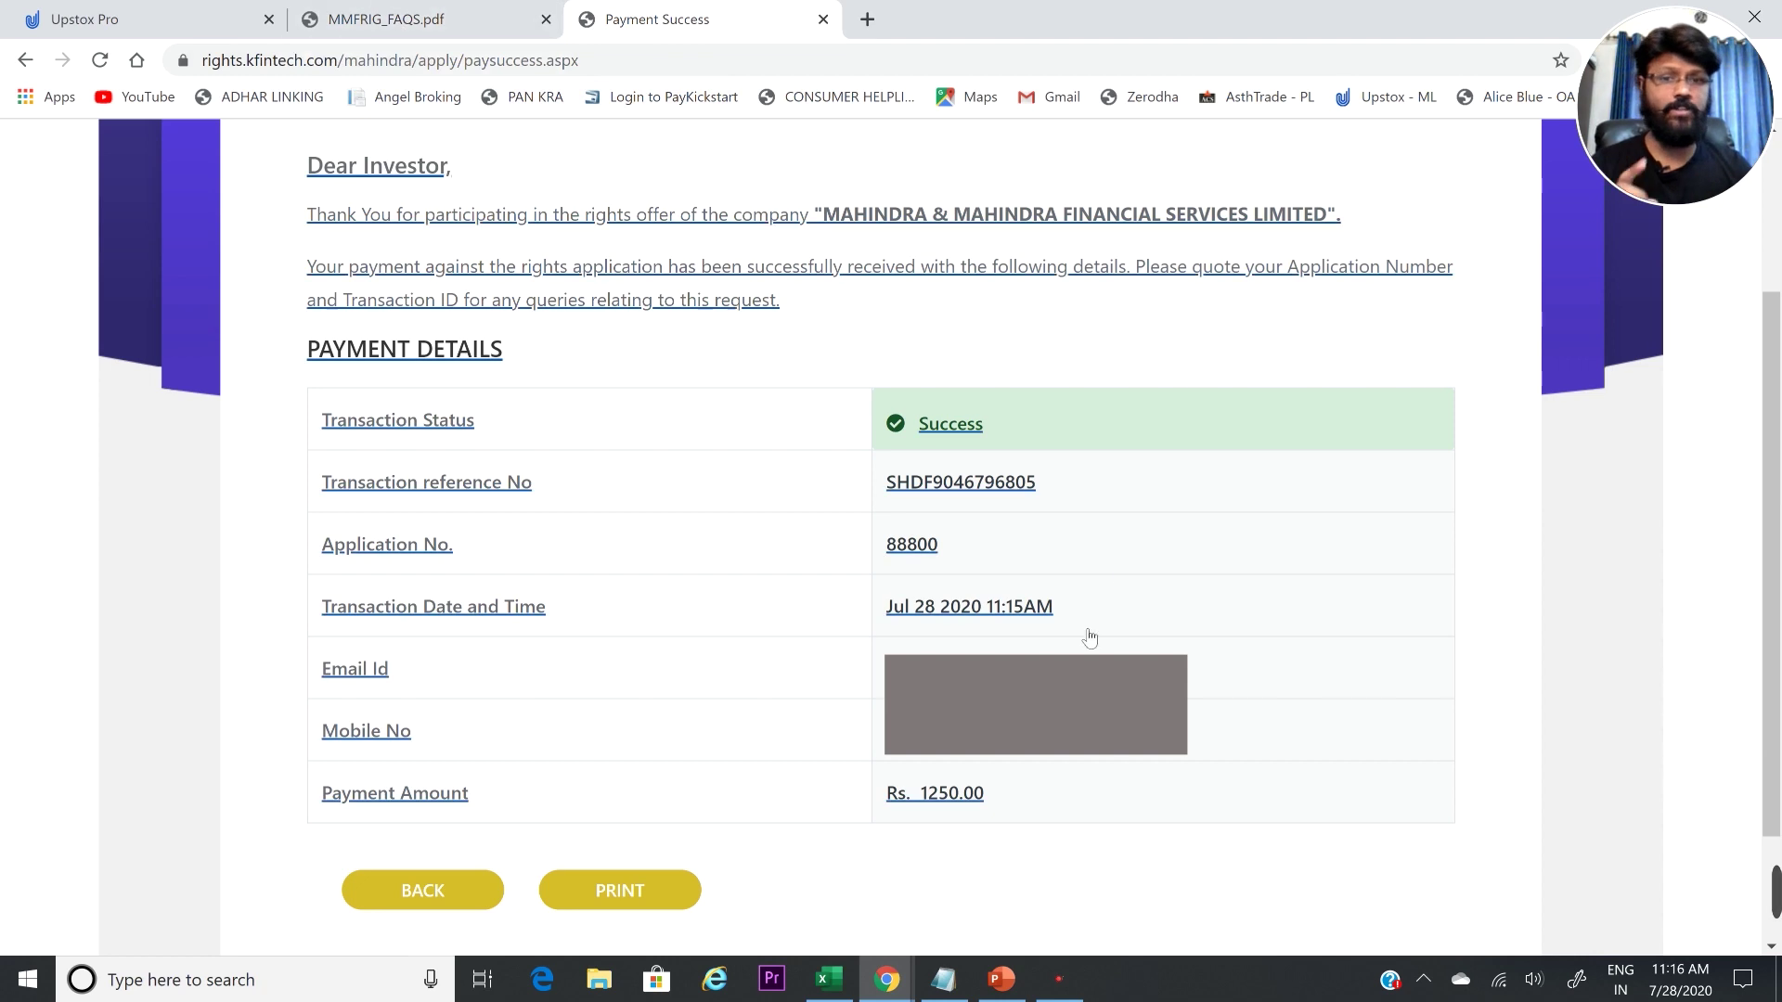
pyautogui.click(190, 26)
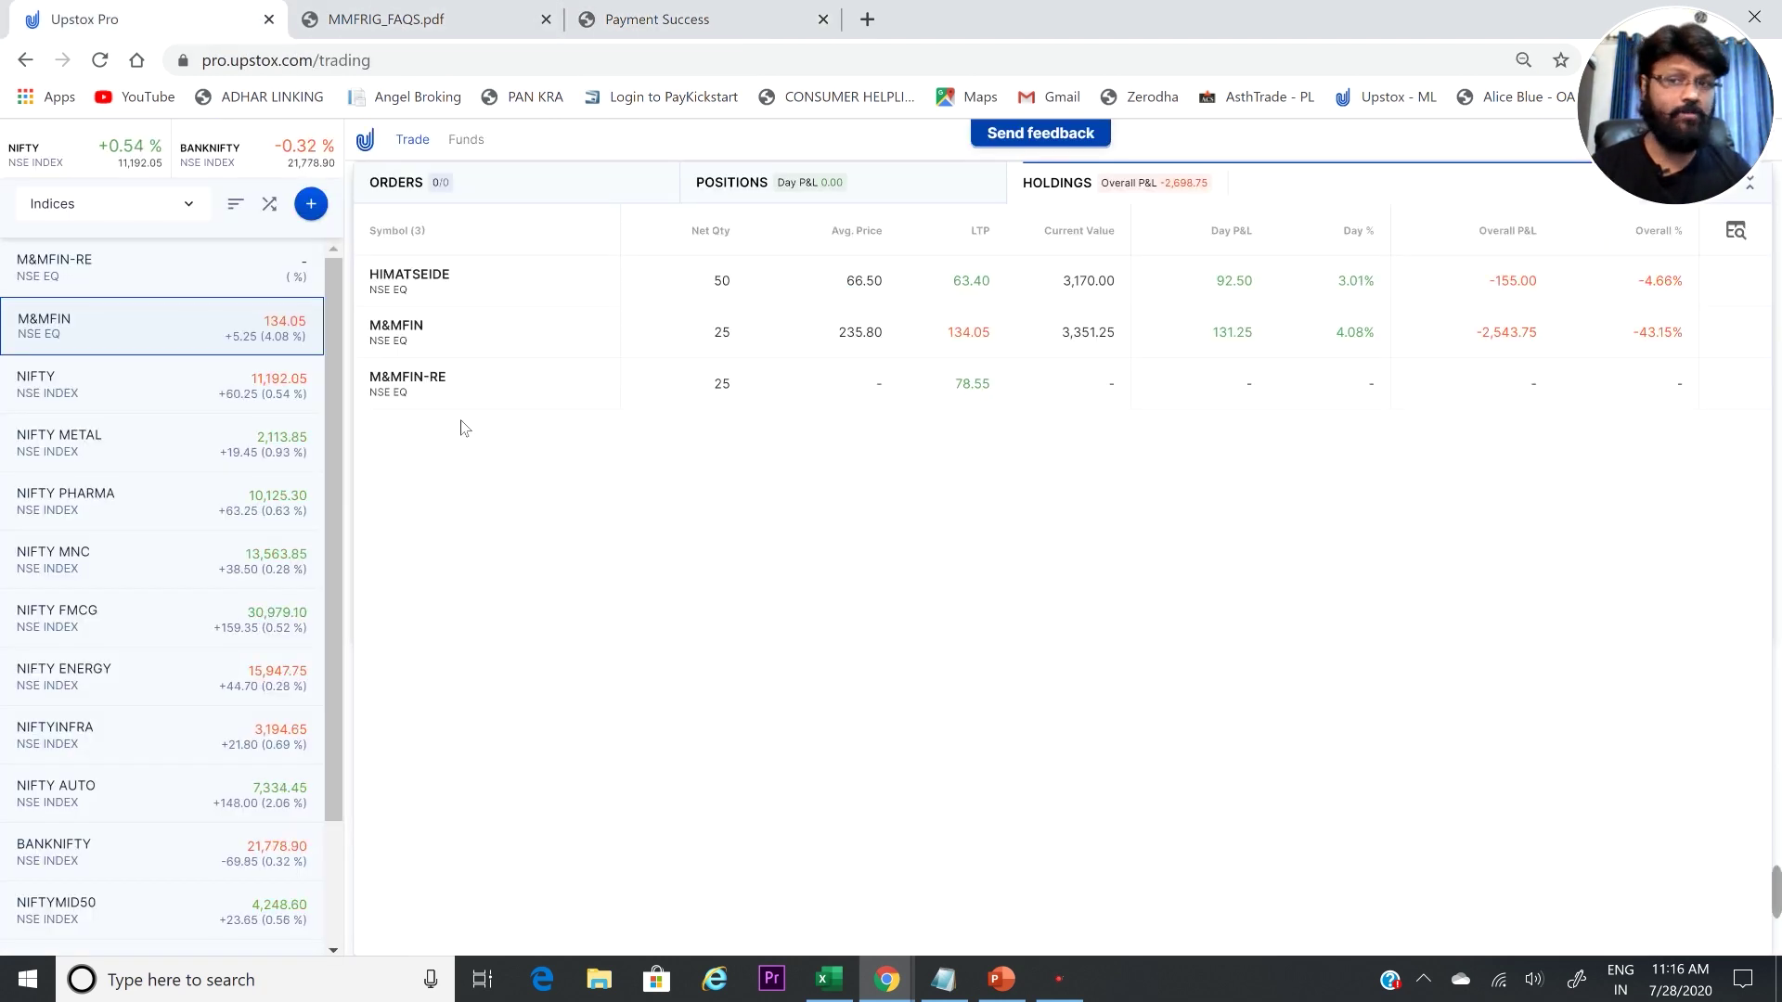